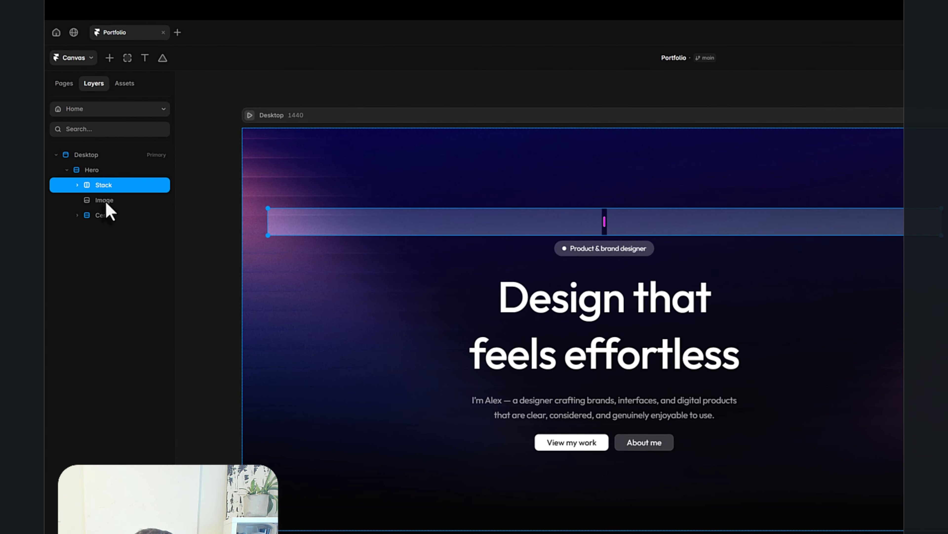
# - Move the Image layer above the stack in the Hero and rename the stack Nav
pyautogui.click(104, 200)
pyautogui.moveTo(116, 205); pyautogui.dragTo(113, 180)
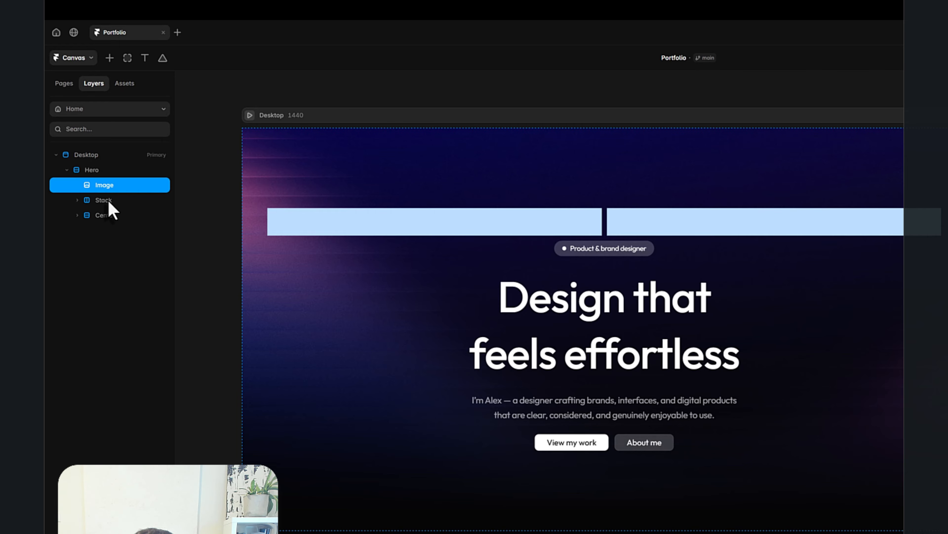
pyautogui.click(109, 202)
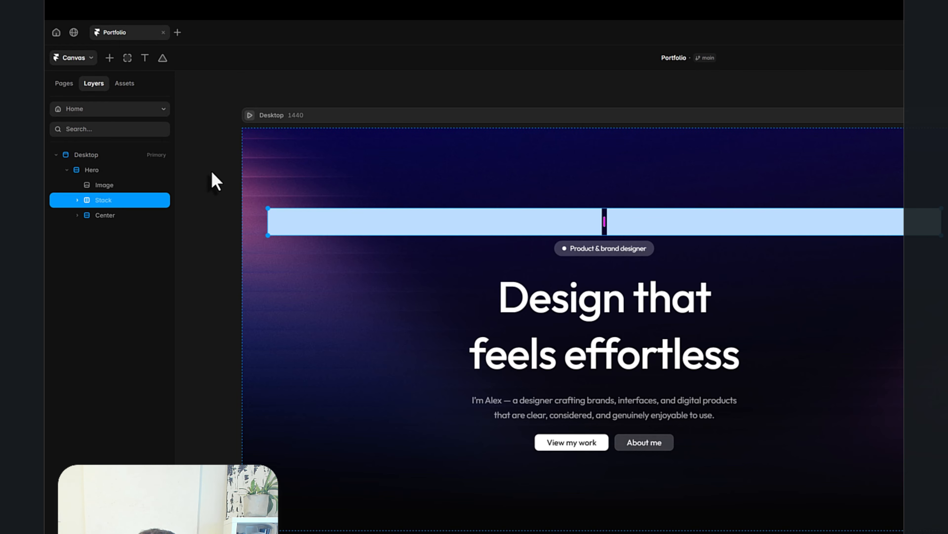
pyautogui.write('Nav')
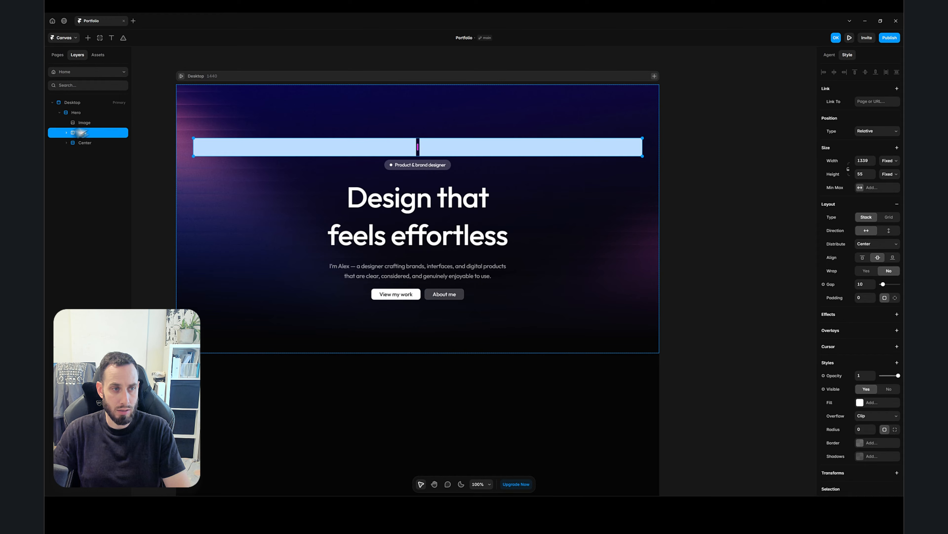
# - Delete both frames inside the Nav stack
pyautogui.click(67, 133)
pyautogui.click(106, 154)
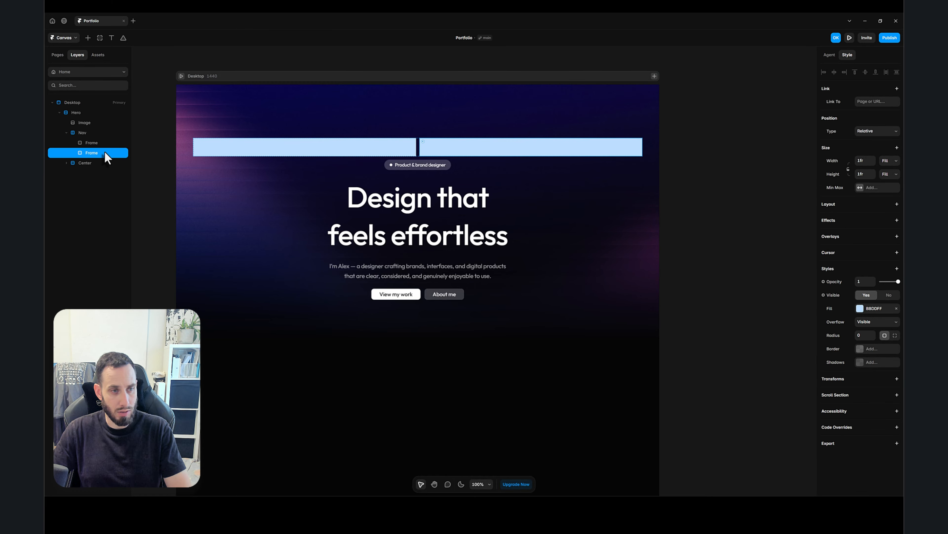
pyautogui.keyDown('shift'); pyautogui.click(93, 143); pyautogui.keyUp('shift')
pyautogui.press('Delete')
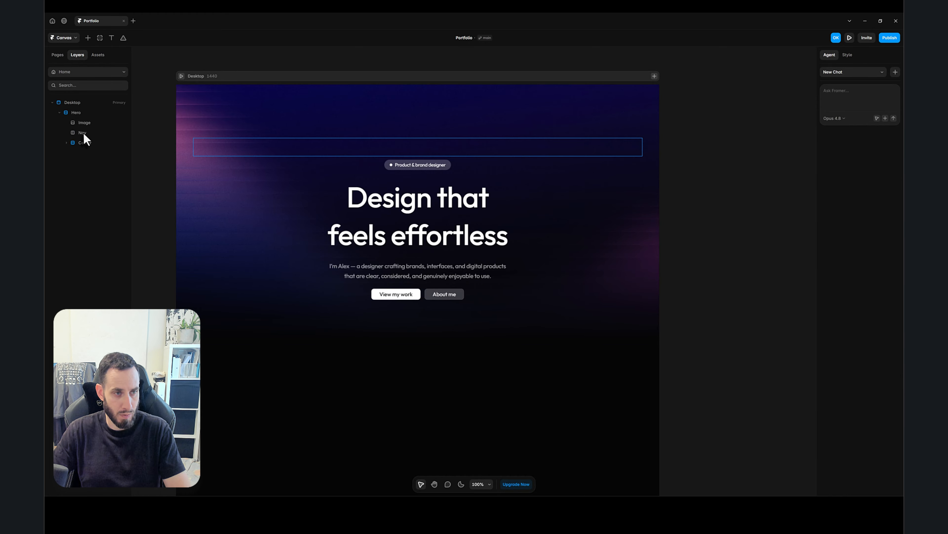
# - Set the Nav stack's width to Fill
pyautogui.click(83, 133)
pyautogui.click(890, 160)
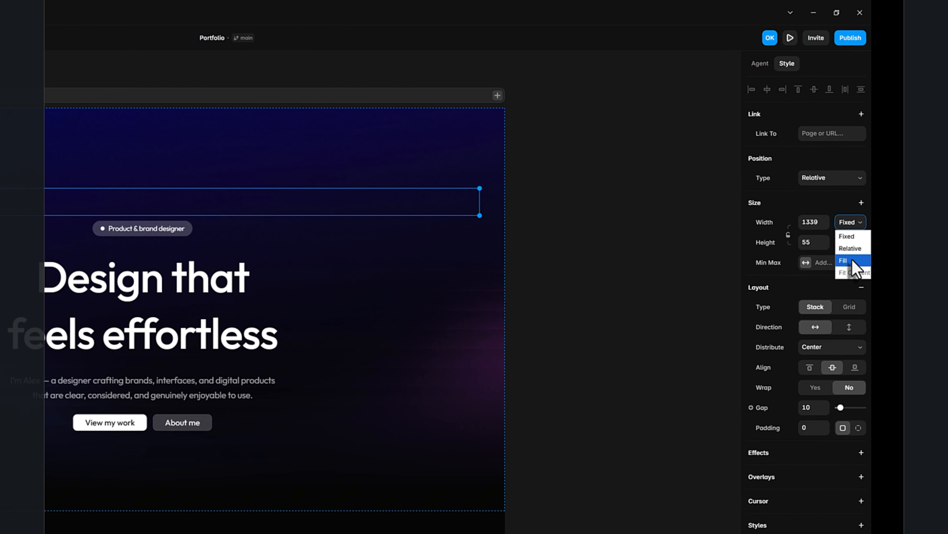
pyautogui.click(853, 261)
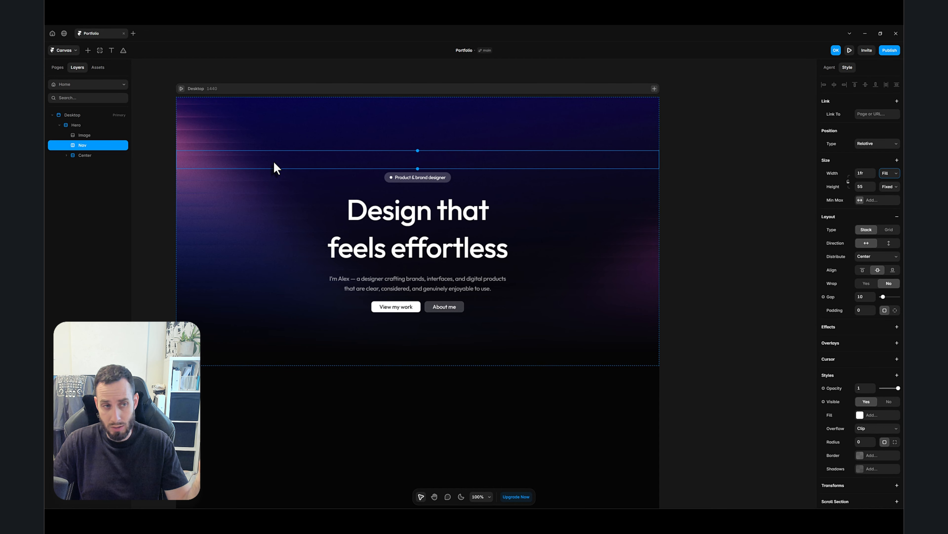
# - Add a text layer reading "Alex." inside the Nav stack
pyautogui.press('t')
pyautogui.click(409, 161)
pyautogui.write('A')
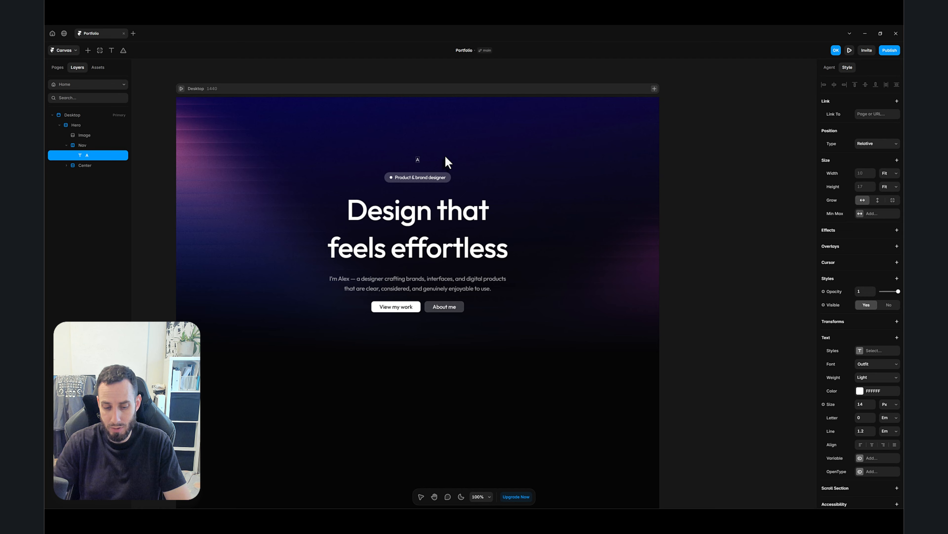
pyautogui.write('lex.')
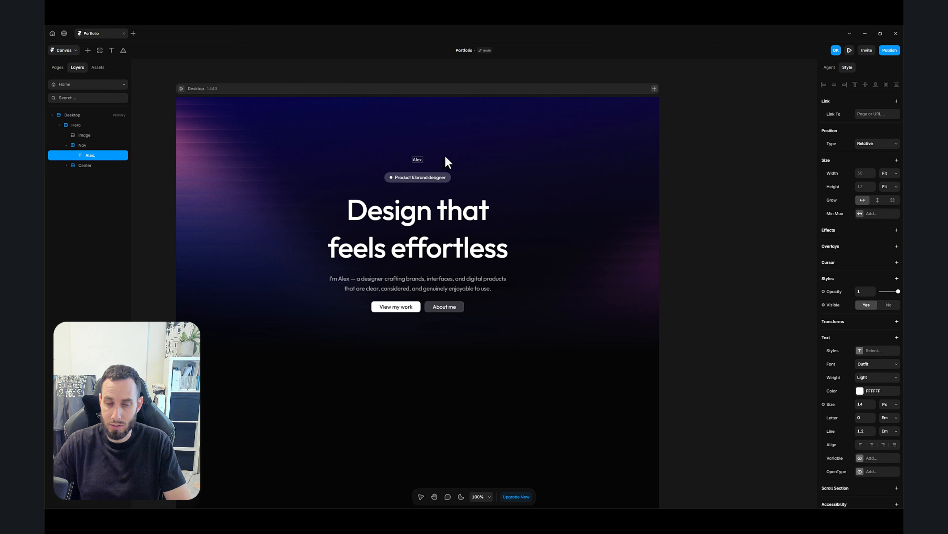
pyautogui.press('Escape')
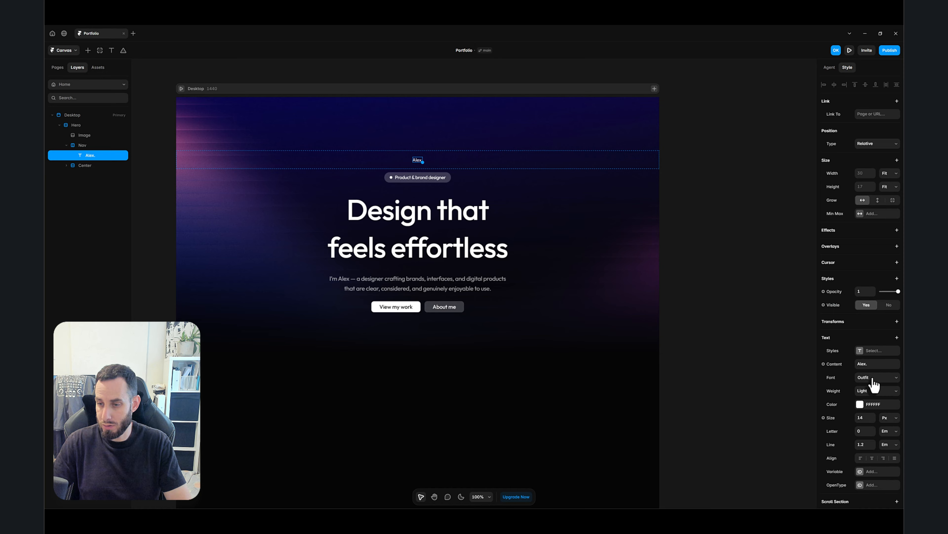
# - Set the "Alex." text weight to Semibold and its size to 24 px
pyautogui.click(869, 390)
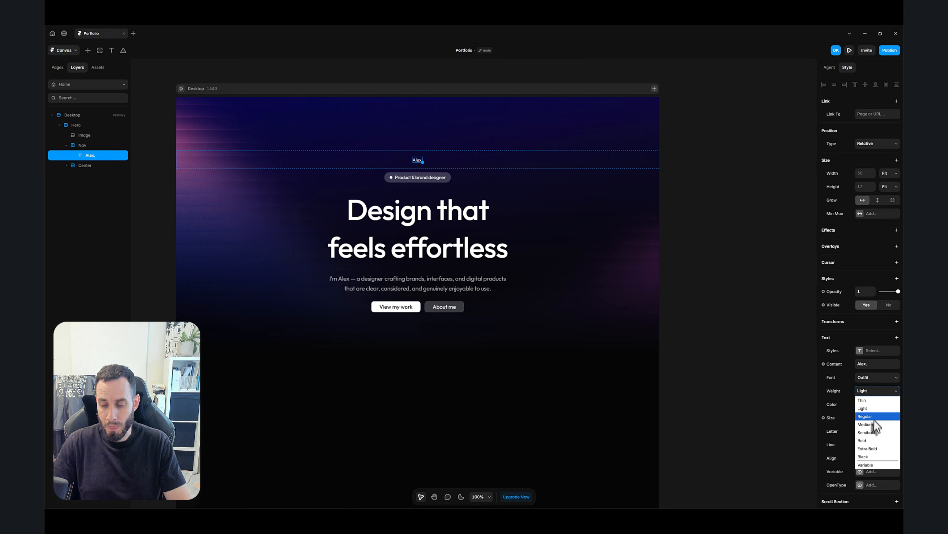
pyautogui.click(877, 432)
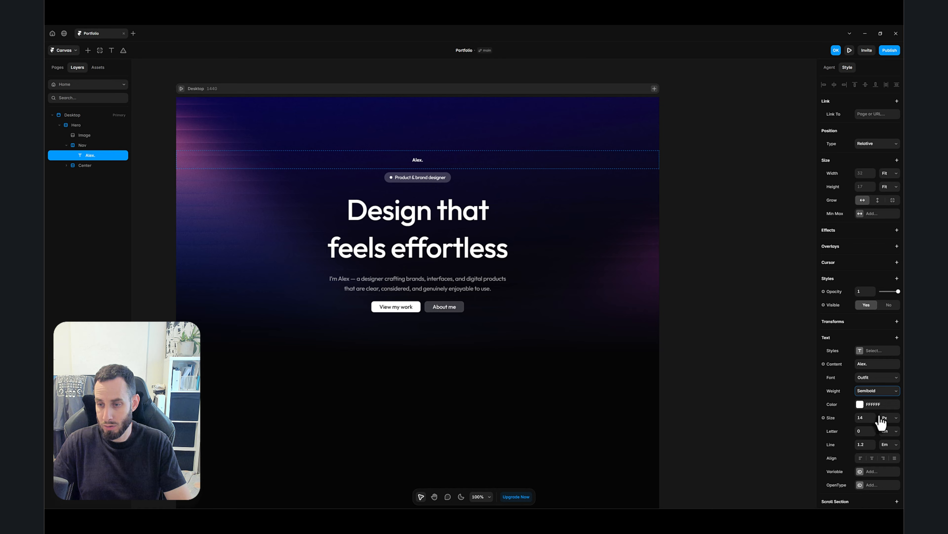
pyautogui.click(866, 418)
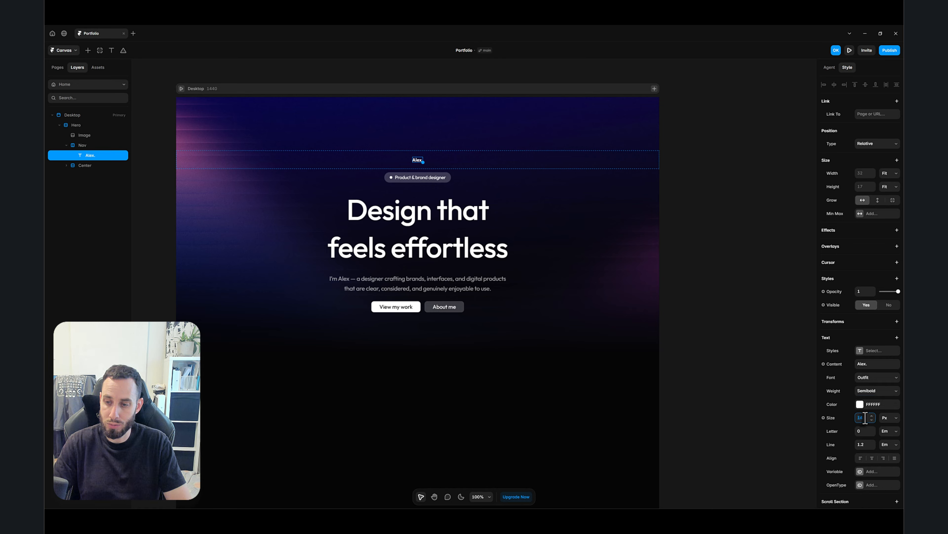
pyautogui.write('24')
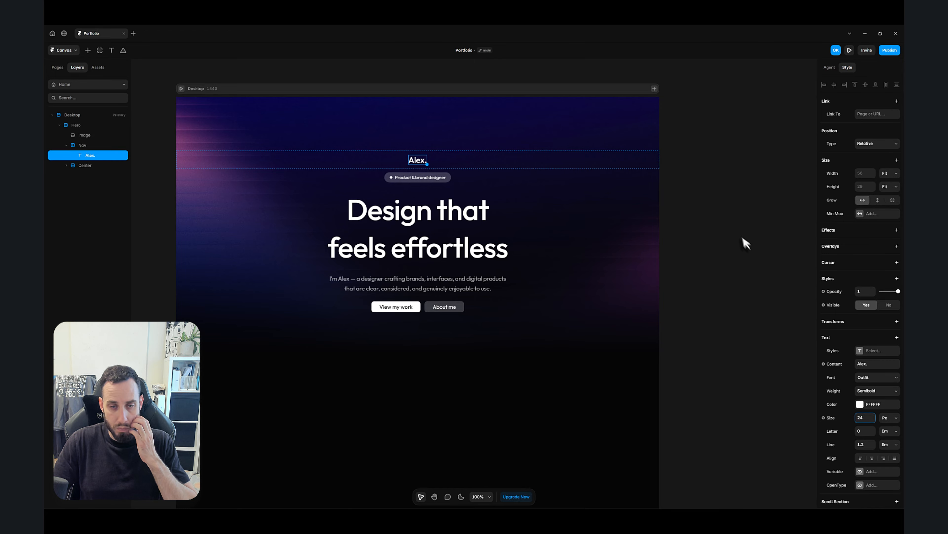
# - Set the Nav stack's distribution to Space Between
pyautogui.click(478, 159)
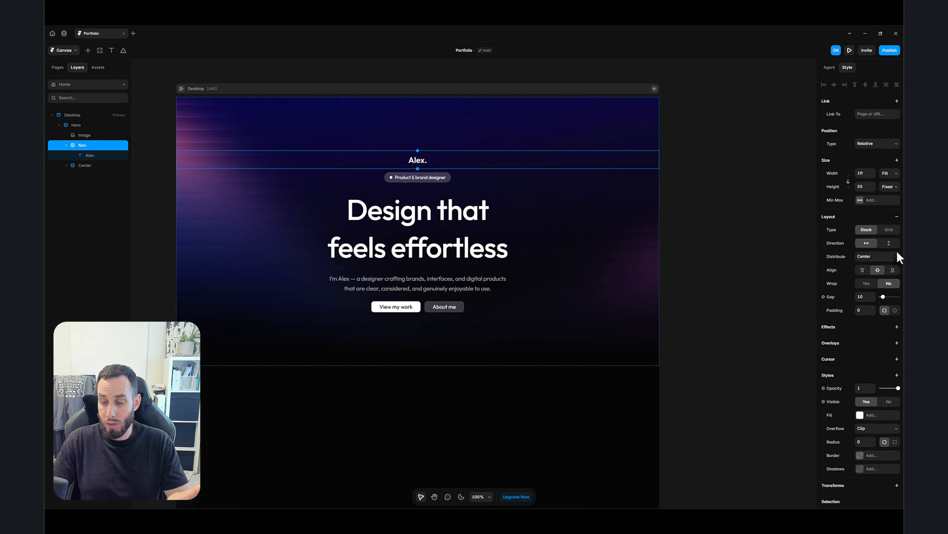
pyautogui.click(866, 258)
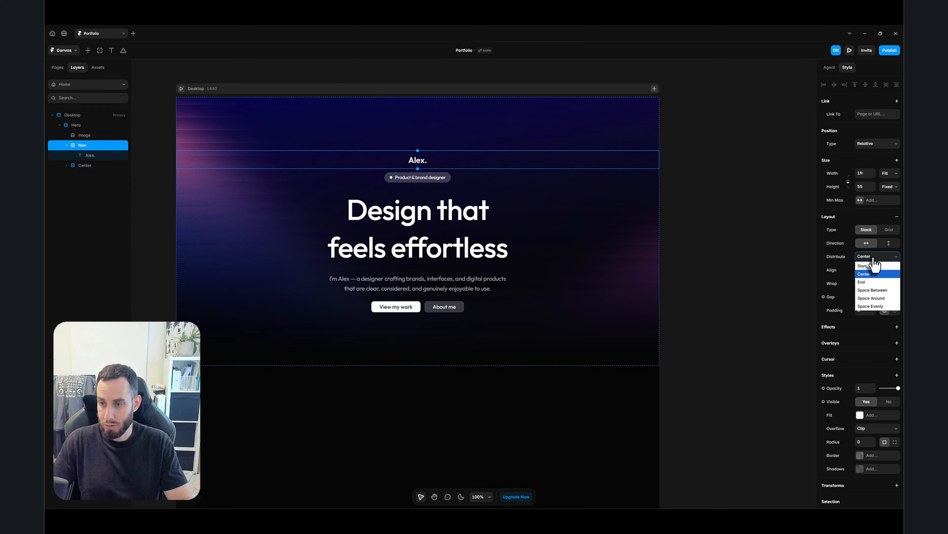
pyautogui.click(882, 291)
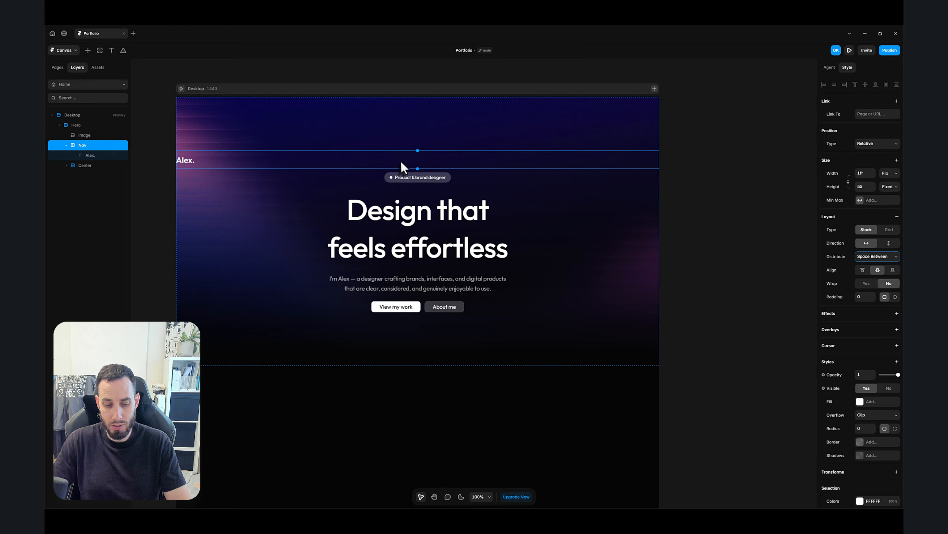
# - Add a second text layer reading "About me" in the Nav stack
pyautogui.press('t')
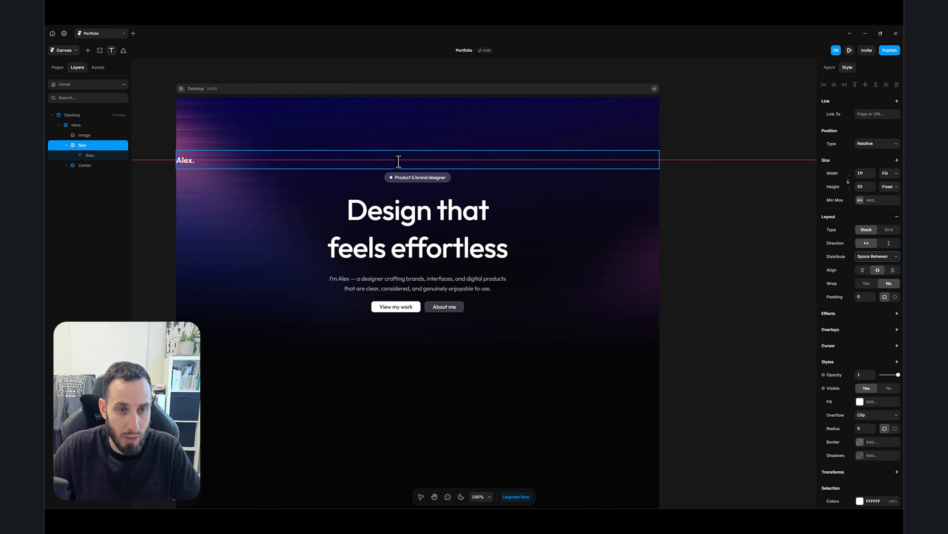
pyautogui.click(398, 161)
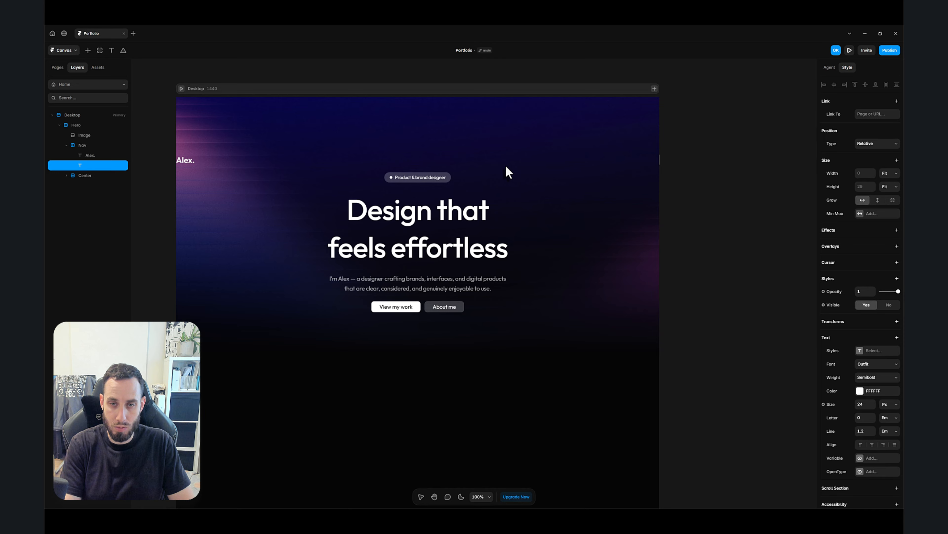
pyautogui.write('Abou')
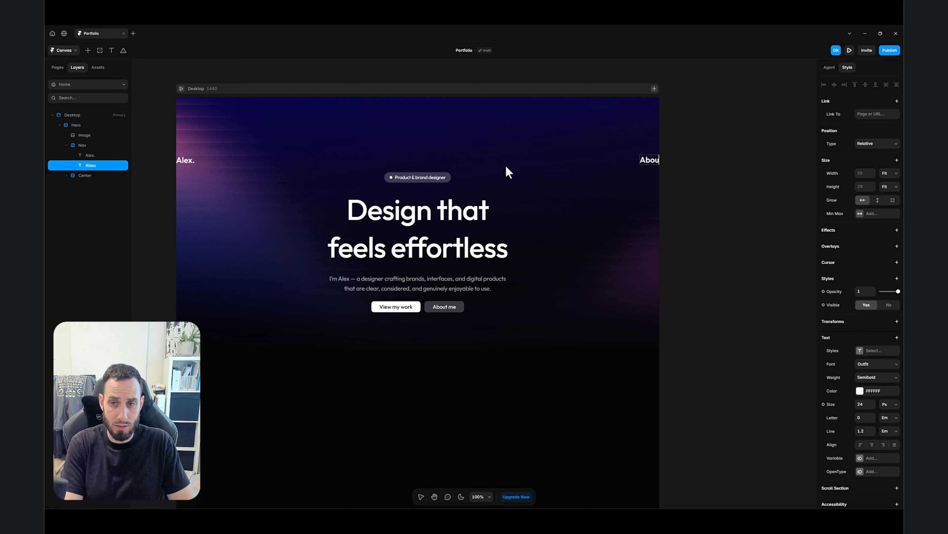
pyautogui.write('t me')
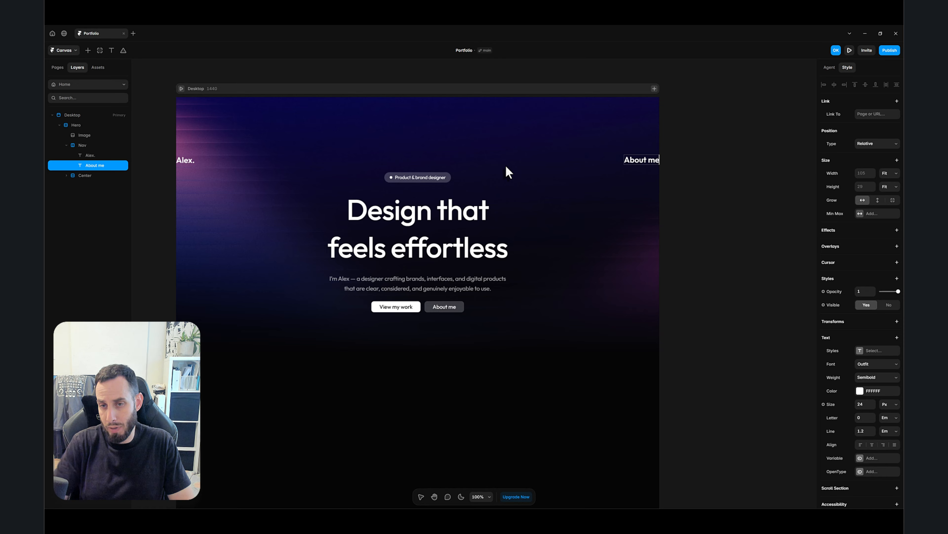
pyautogui.press('Escape')
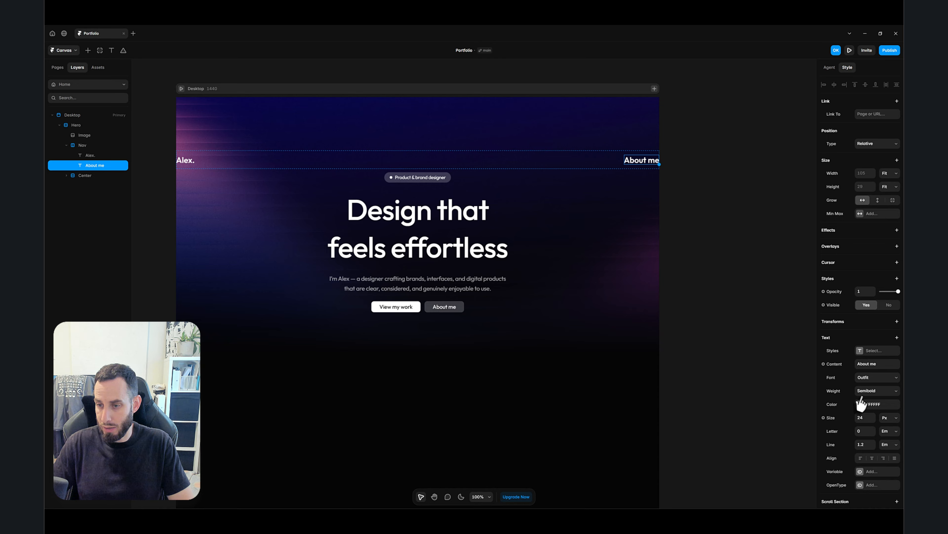
# - Set the "About me" text size to 14 px and weight to Light
pyautogui.click(864, 418)
pyautogui.write('14')
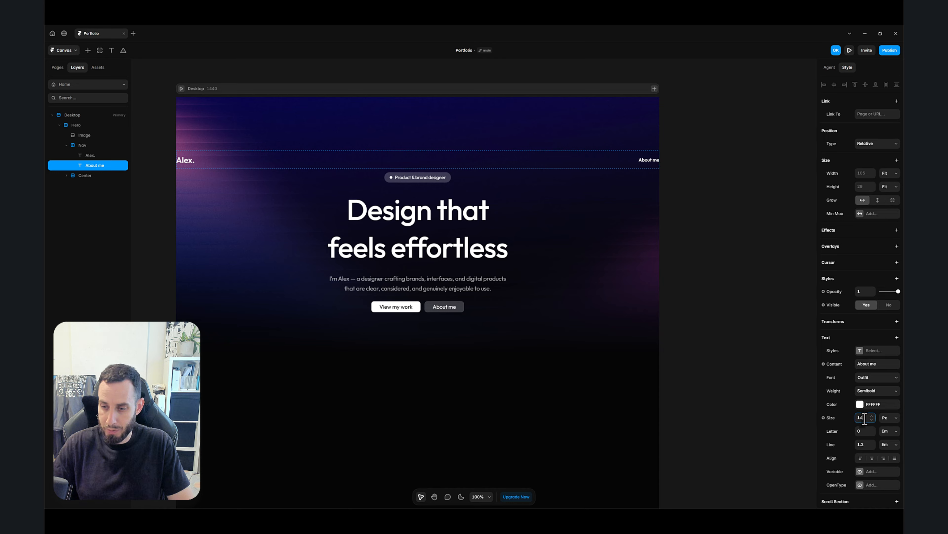
pyautogui.click(867, 396)
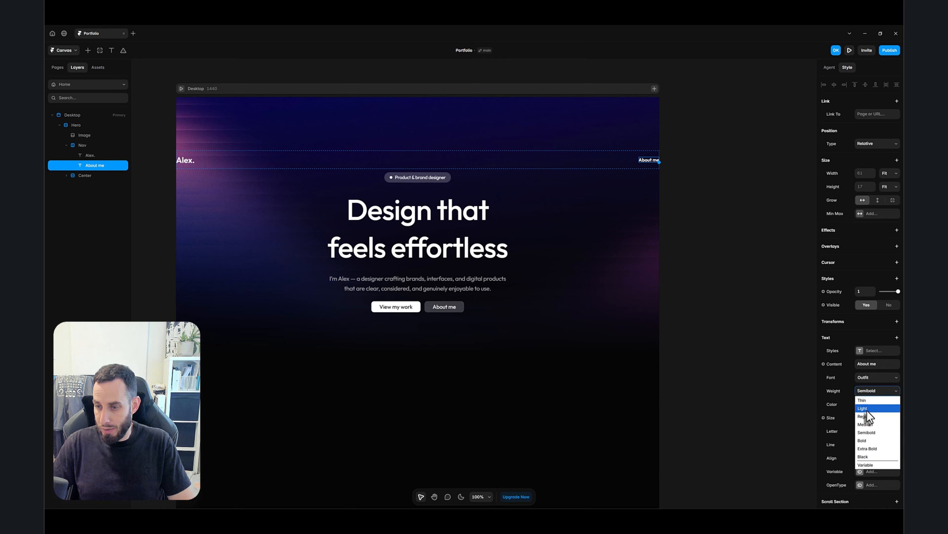
pyautogui.click(867, 409)
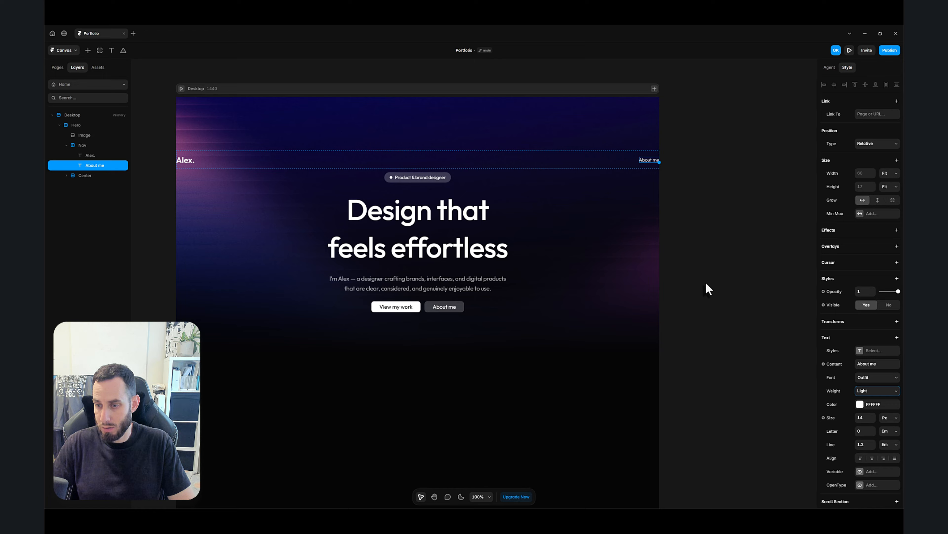
# - Duplicate the "About me" text and change the copy's content to "Projects"
pyautogui.click(688, 227)
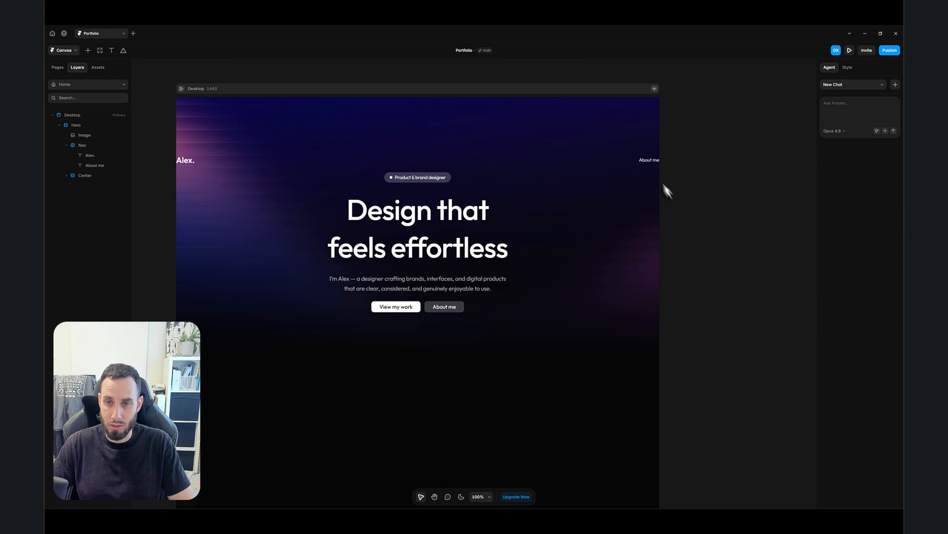
pyautogui.click(650, 162)
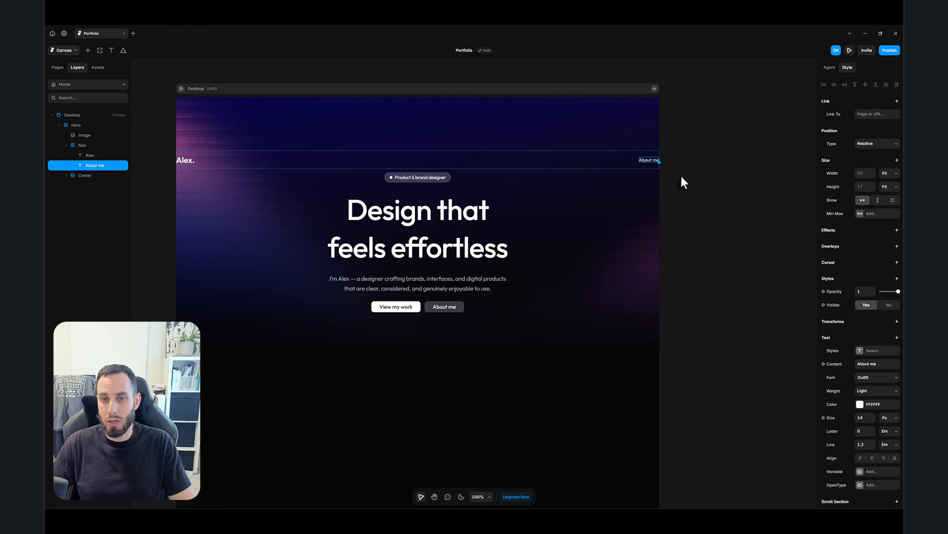
pyautogui.hotkey('ctrl', 'd')
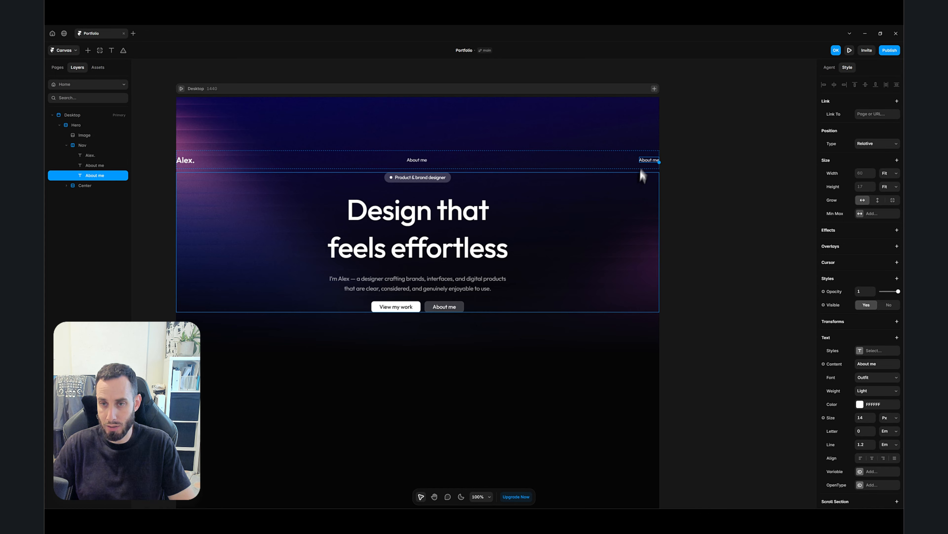
pyautogui.doubleClick(647, 160)
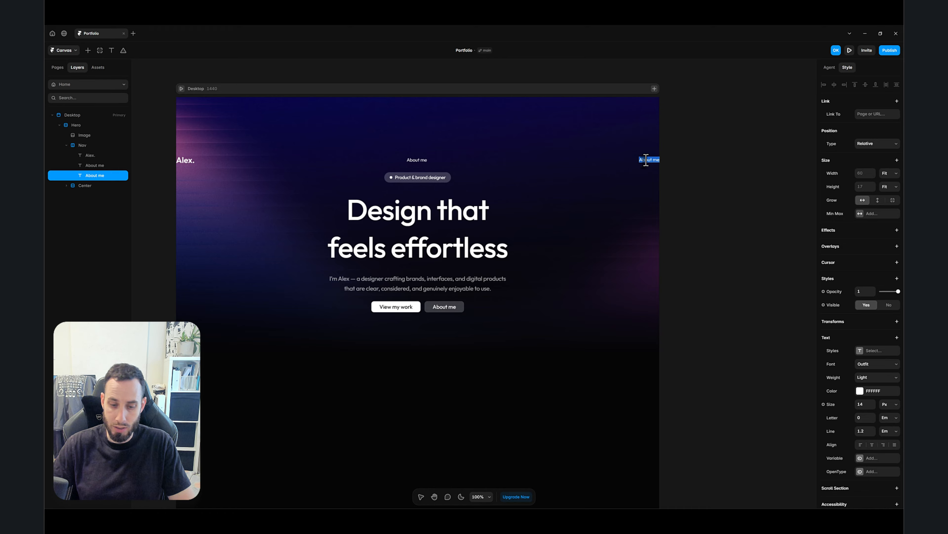
pyautogui.write('Pro')
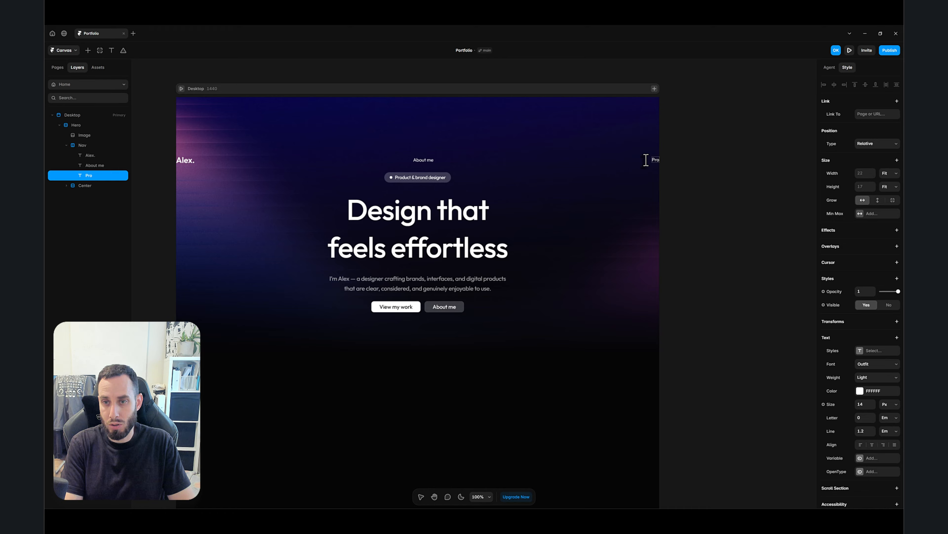
pyautogui.write('jects')
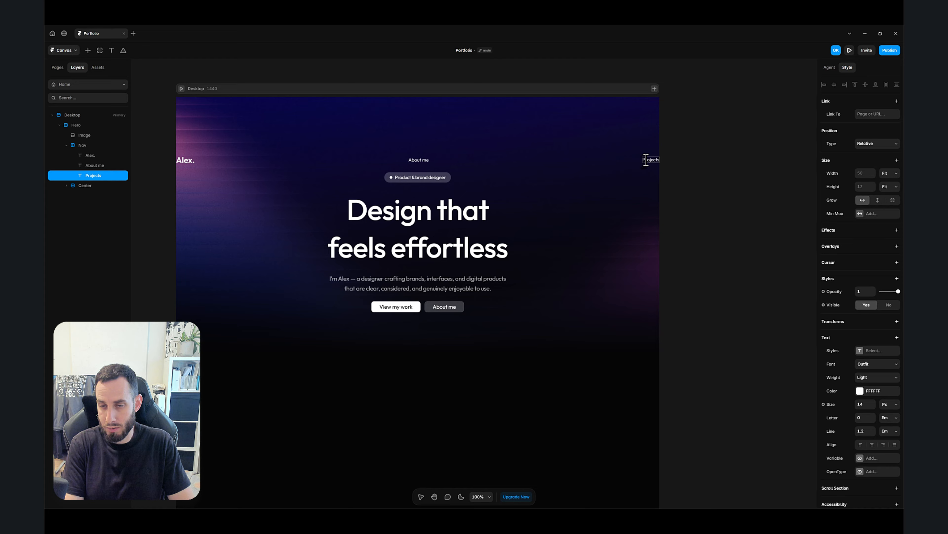
pyautogui.press('Escape')
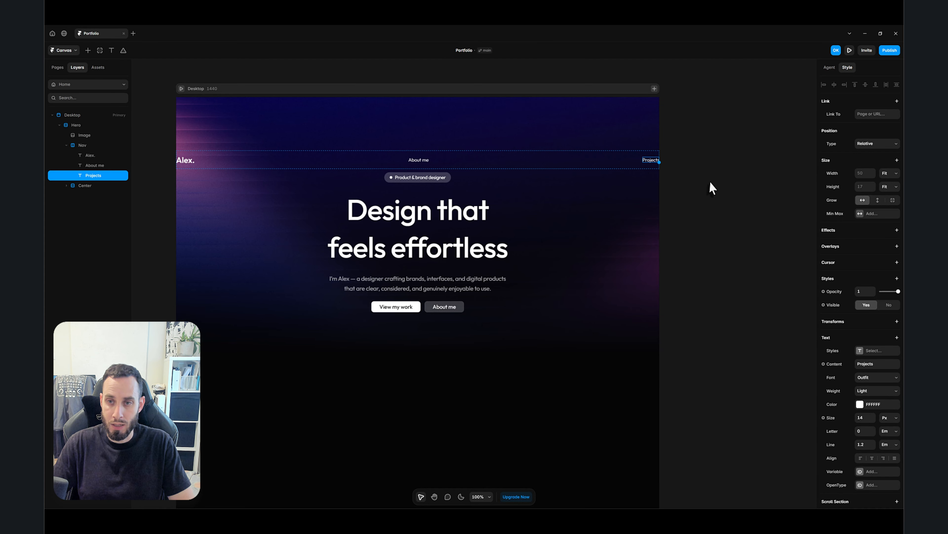
# - Duplicate the "Projects" text and change the copy's content to "Services"
pyautogui.hotkey('ctrl', 'd')
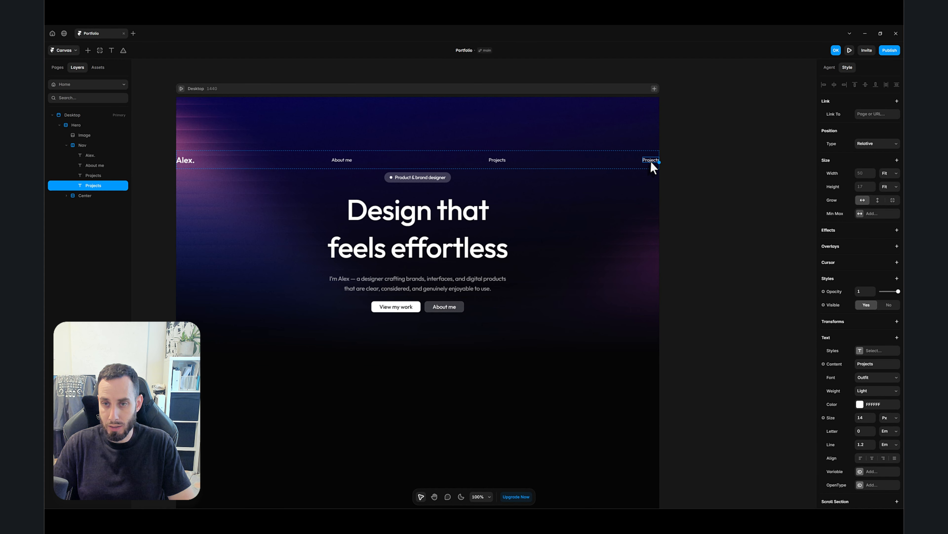
pyautogui.doubleClick(650, 161)
pyautogui.write('Ser')
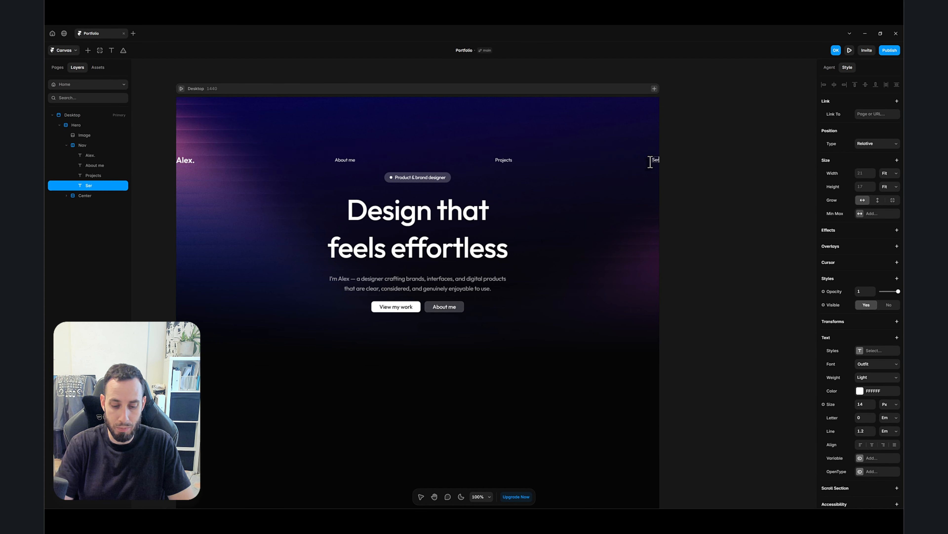
pyautogui.write('vices')
pyautogui.press('Escape')
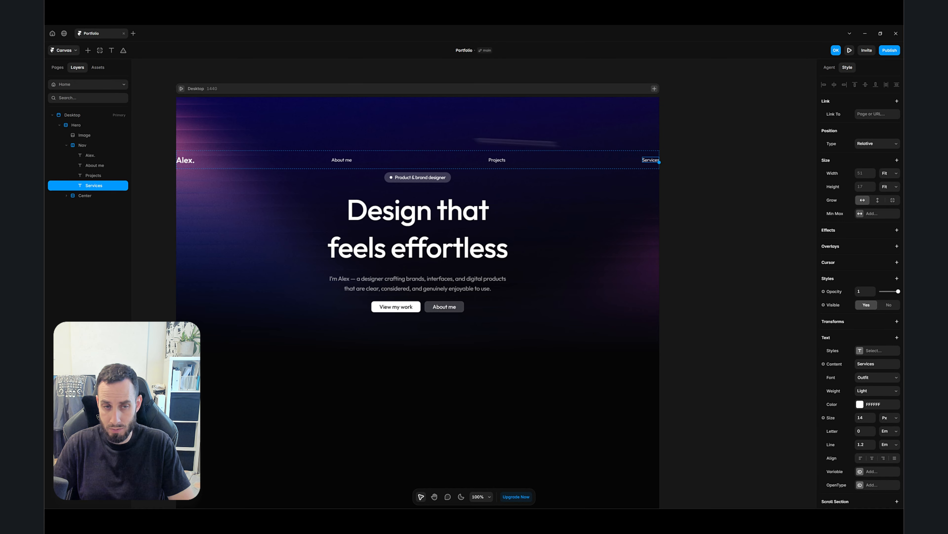
# - Wrap the About me, Projects and Services texts in a new stack and rename it Links
pyautogui.click(346, 162)
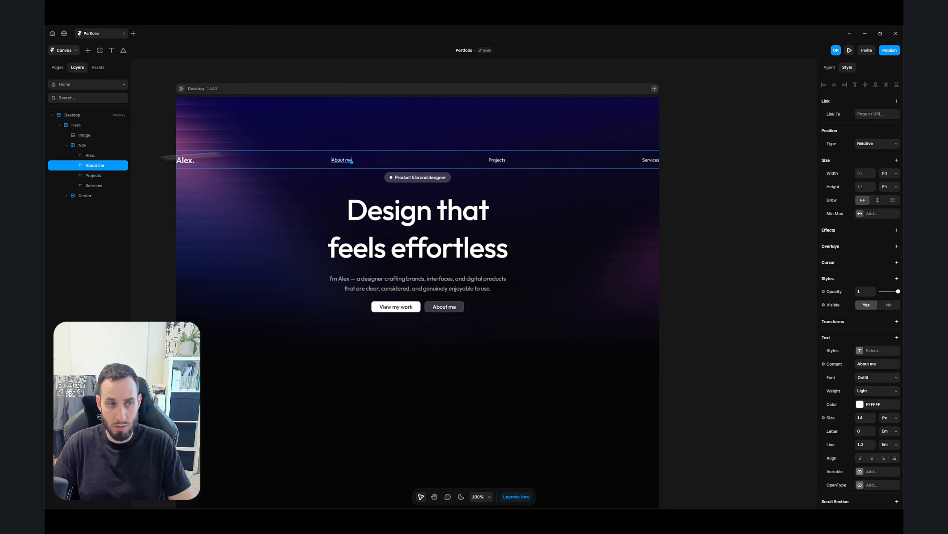
pyautogui.keyDown('shift'); pyautogui.click(93, 176); pyautogui.keyUp('shift')
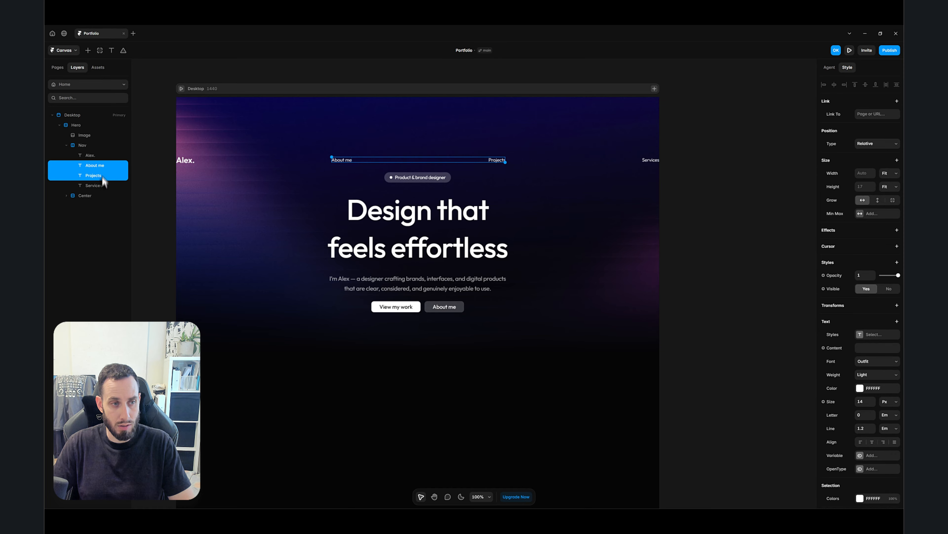
pyautogui.keyDown('shift'); pyautogui.click(100, 186); pyautogui.keyUp('shift')
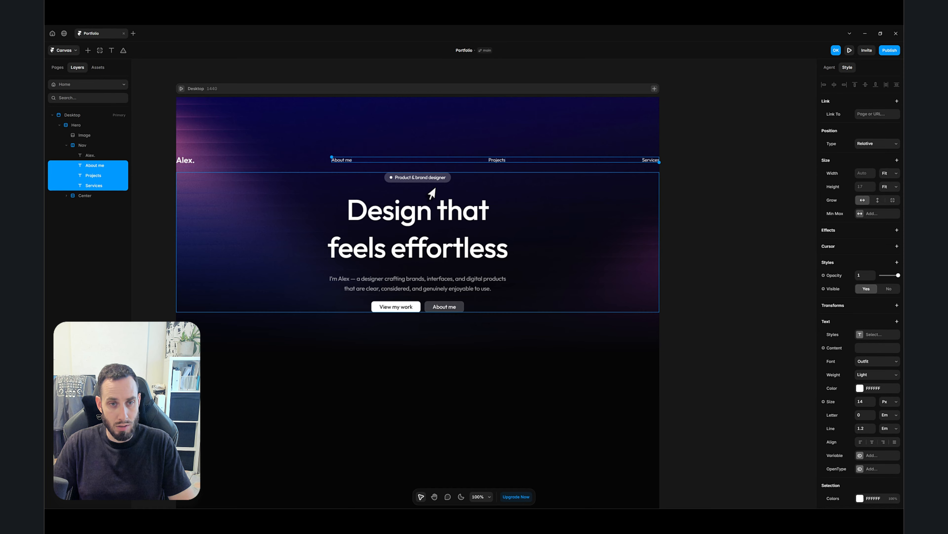
pyautogui.rightClick(350, 161)
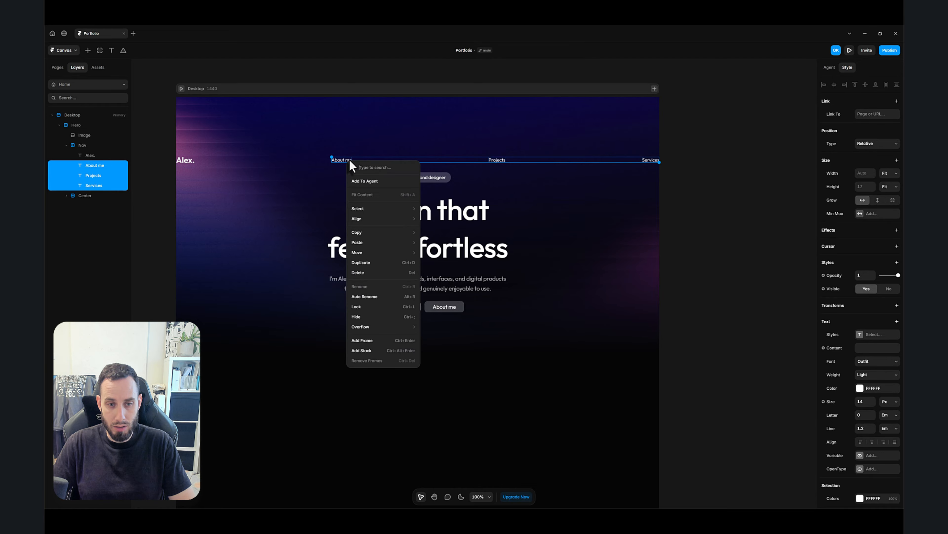
pyautogui.click(389, 352)
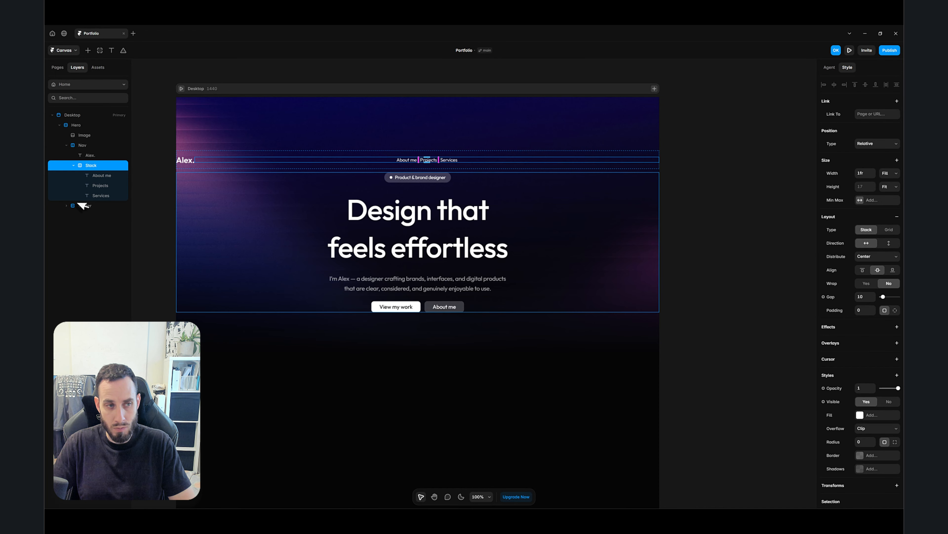
pyautogui.doubleClick(92, 165)
pyautogui.write('Links')
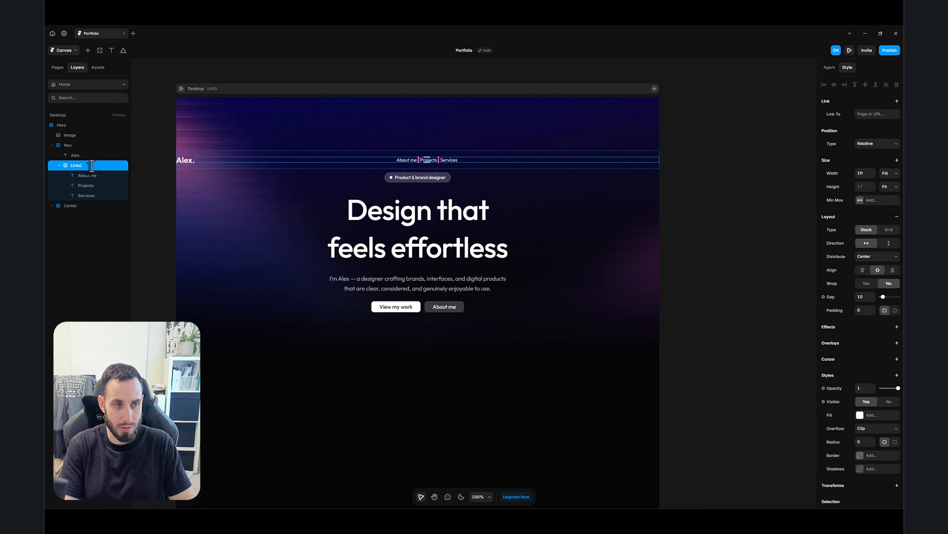
pyautogui.press('Return')
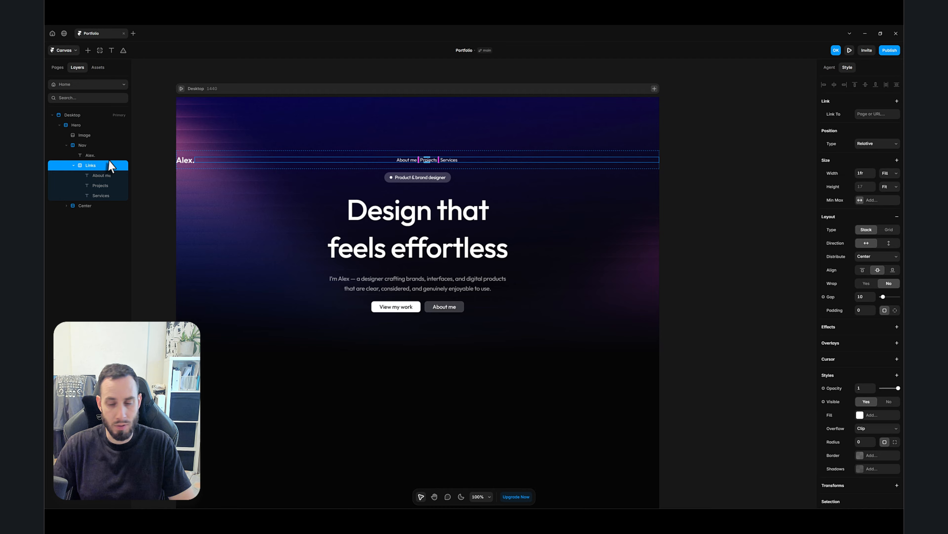
# - Set the Links stack's gap to 32
pyautogui.click(860, 297)
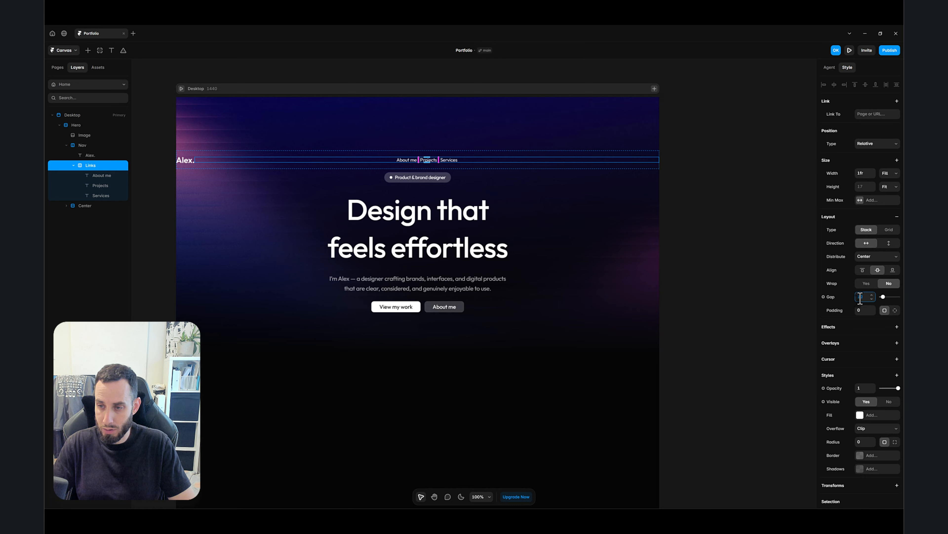
pyautogui.write('24')
pyautogui.press('Return')
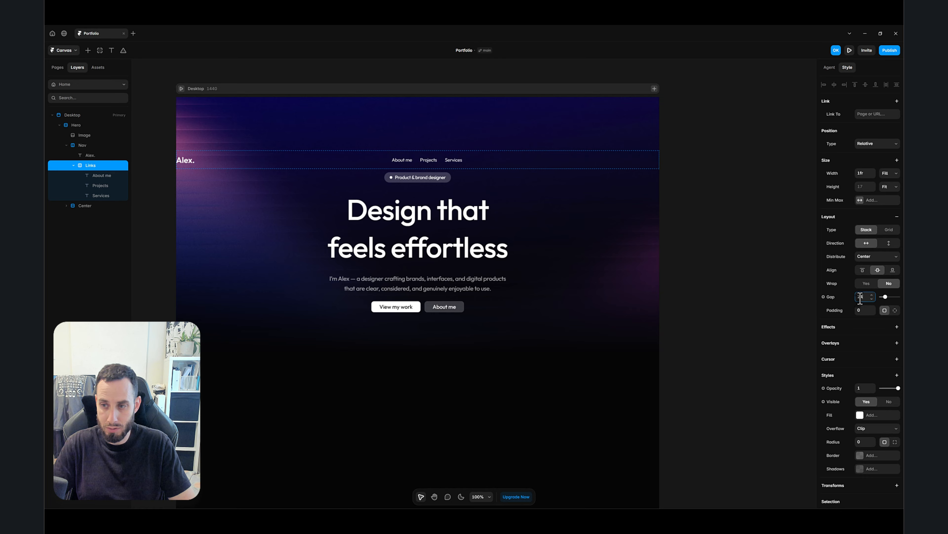
pyautogui.write('3')
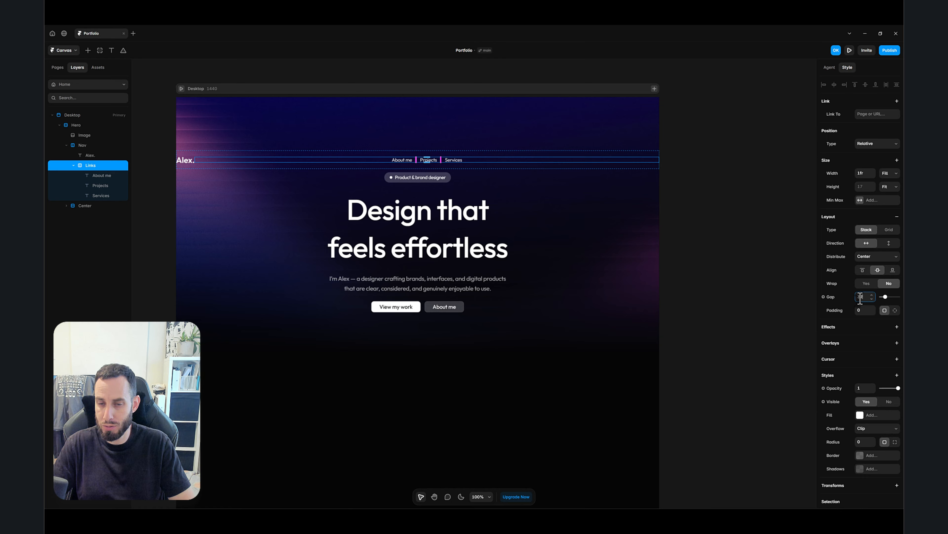
pyautogui.write('2')
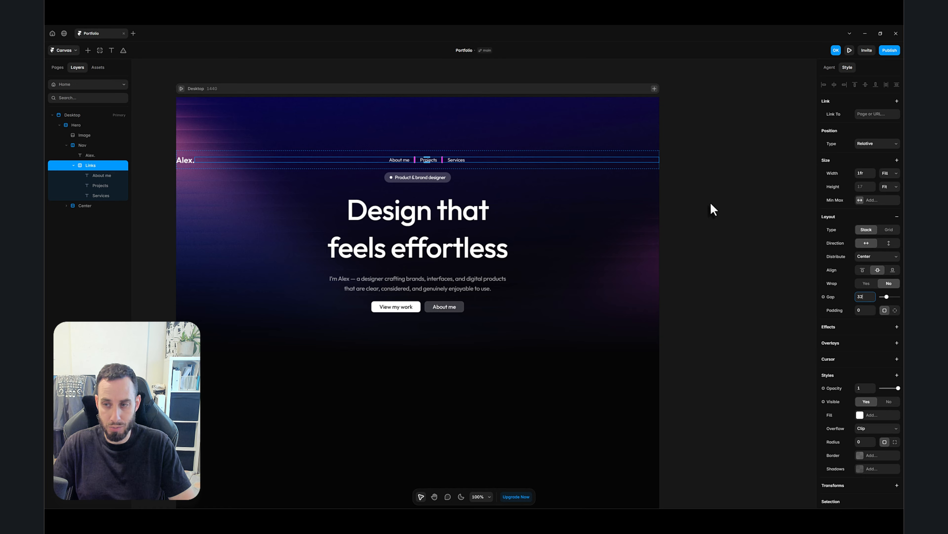
pyautogui.click(721, 250)
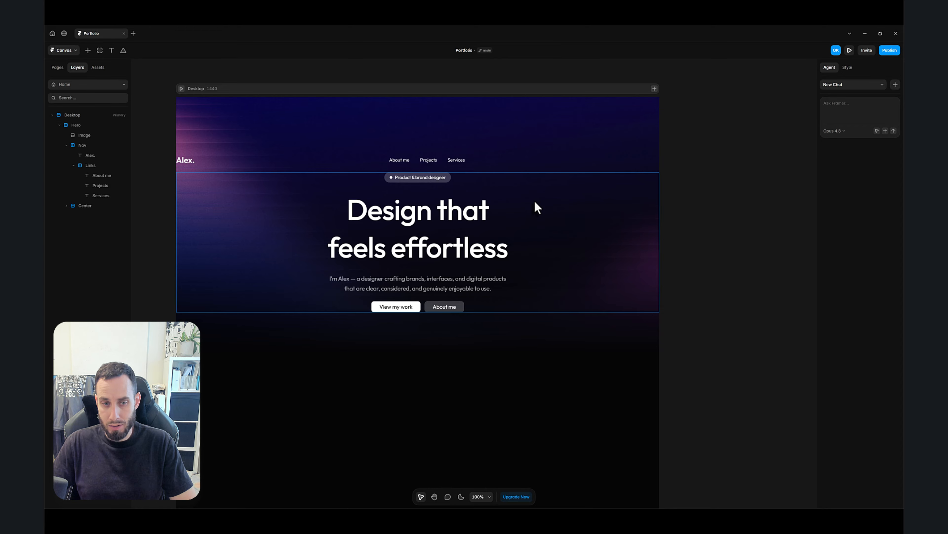
# - Paste a copy of the View my work button into the Nav and change its text to Contact
pyautogui.click(414, 306)
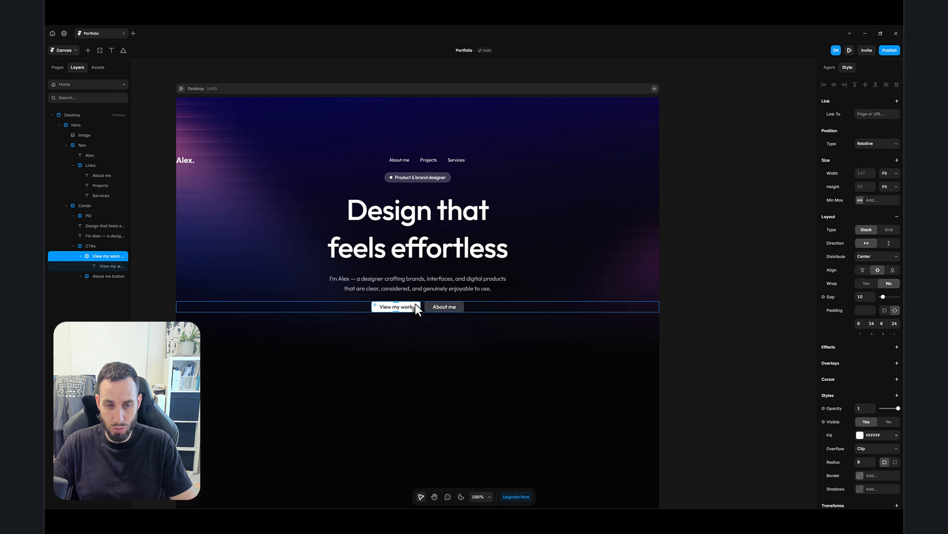
pyautogui.click(514, 167)
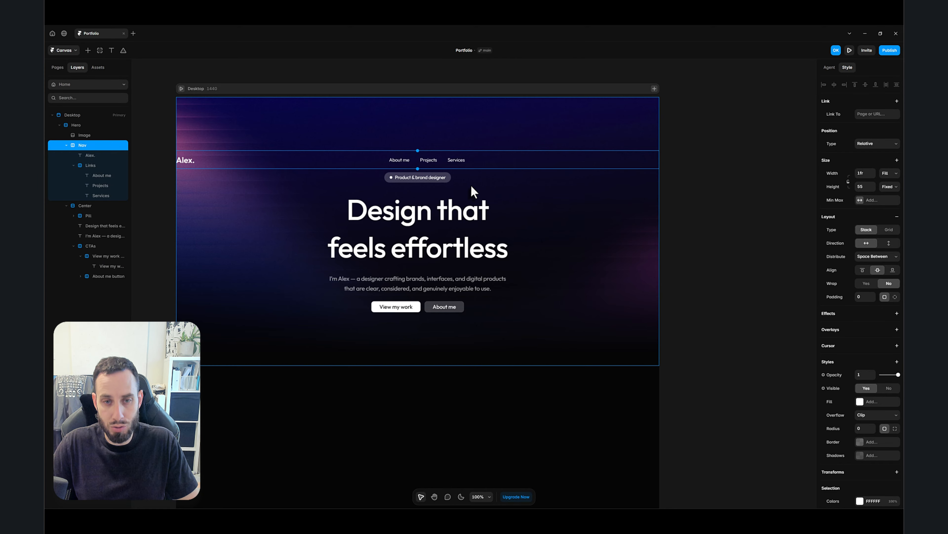
pyautogui.hotkey('ctrl', 'v')
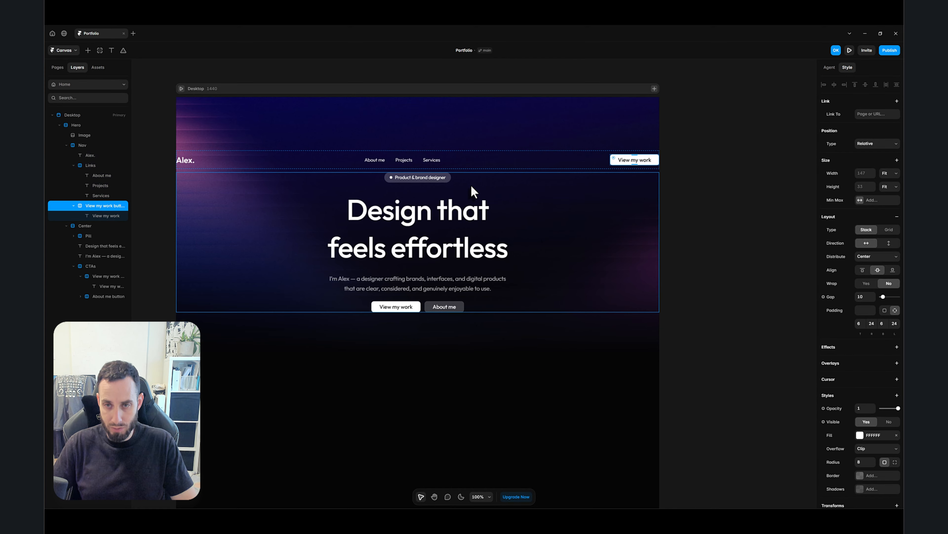
pyautogui.click(688, 173)
pyautogui.keyDown('ctrl'); pyautogui.click(634, 159); pyautogui.keyUp('ctrl')
pyautogui.doubleClick(634, 159)
pyautogui.hotkey('ctrl', 'a')
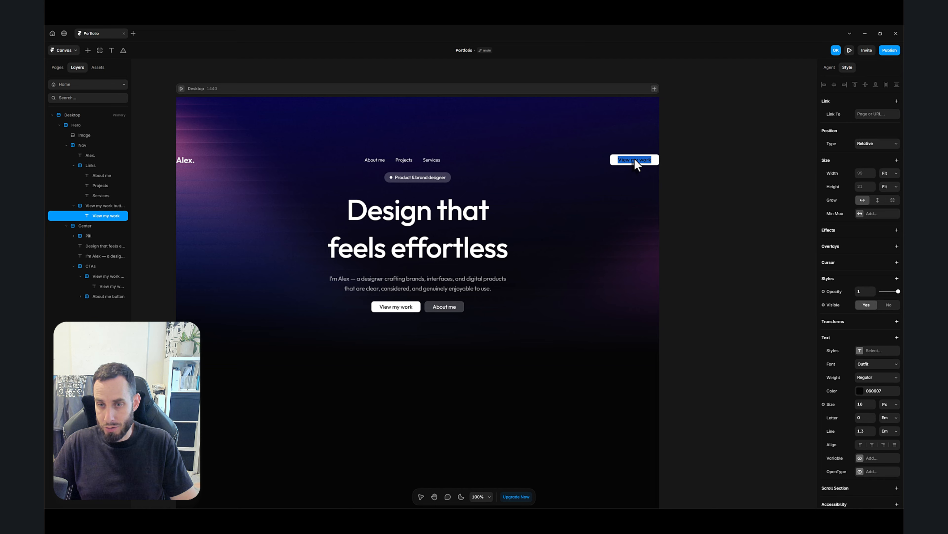
pyautogui.write('Contact')
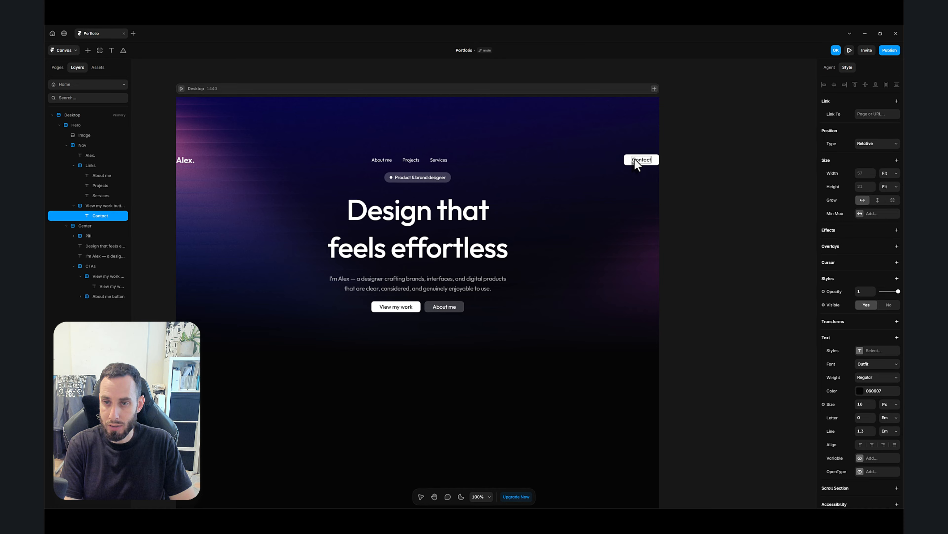
pyautogui.press('Escape')
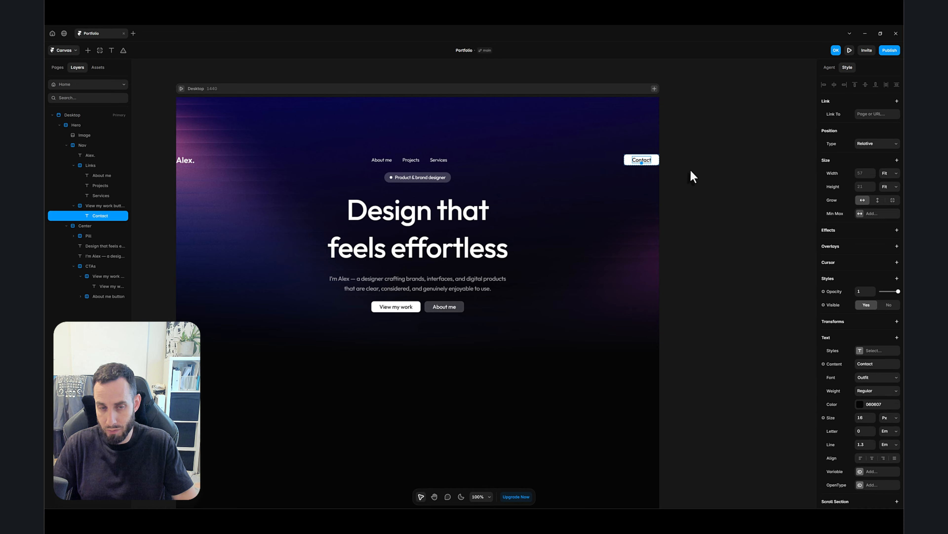
# - Wrap the Alex. logo text in a stack and rename it Logo wrapper
pyautogui.click(93, 156)
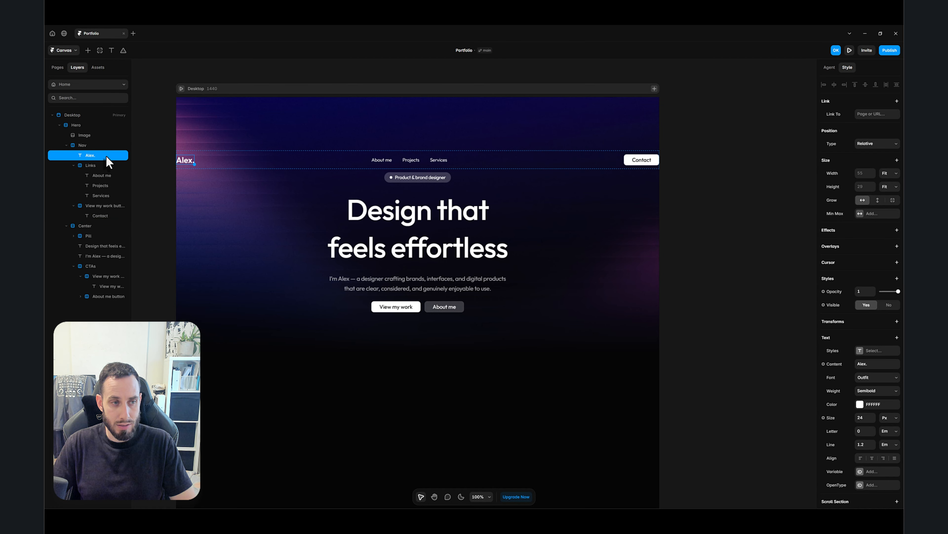
pyautogui.rightClick(105, 158)
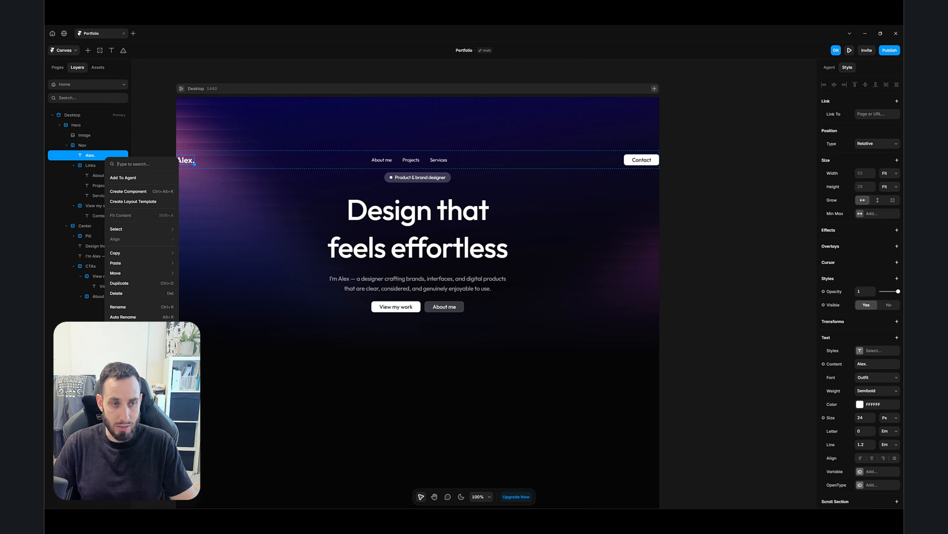
pyautogui.click(125, 359)
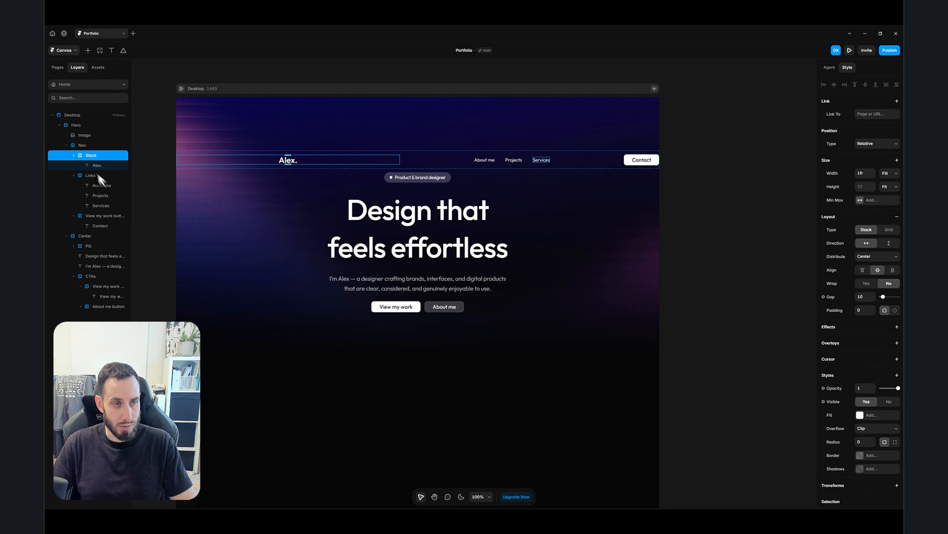
pyautogui.doubleClick(91, 157)
pyautogui.write('Logo')
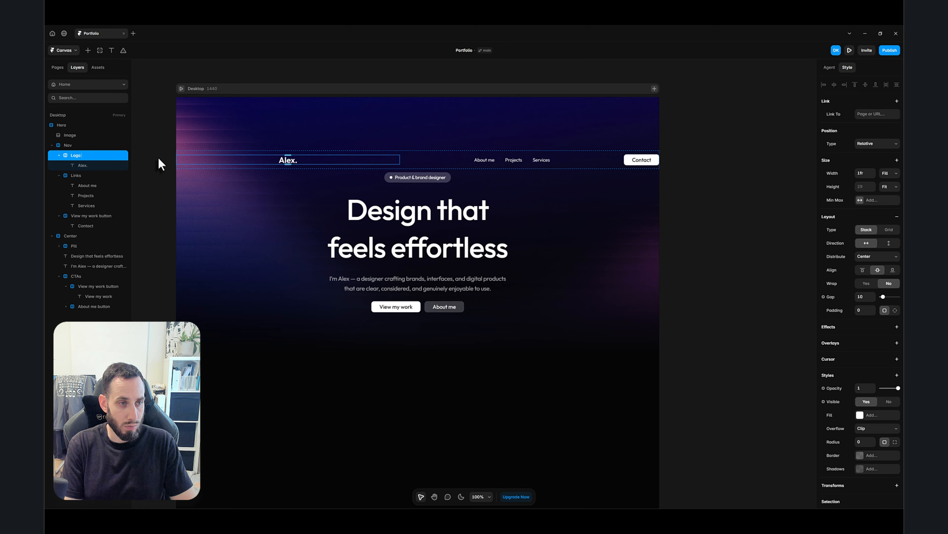
pyautogui.write(' wrapper')
pyautogui.press('Return')
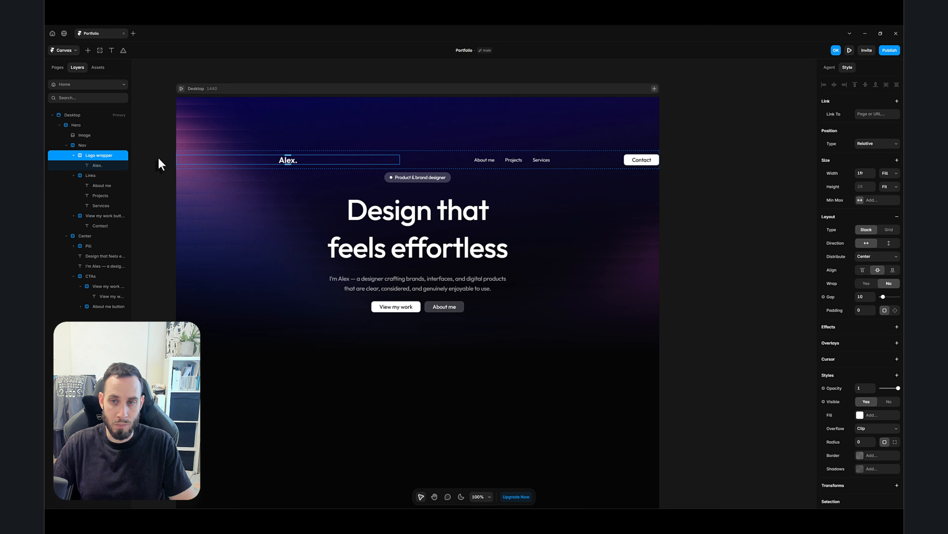
# - Wrap the new button in a stack and rename that stack Contact wrapper
pyautogui.click(657, 163)
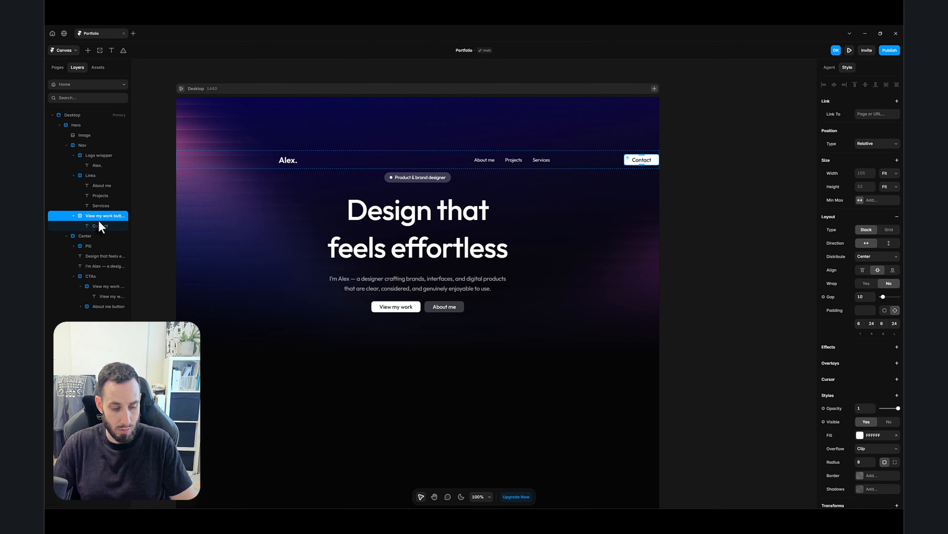
pyautogui.hotkey('ctrl', 'alt', 'Return')
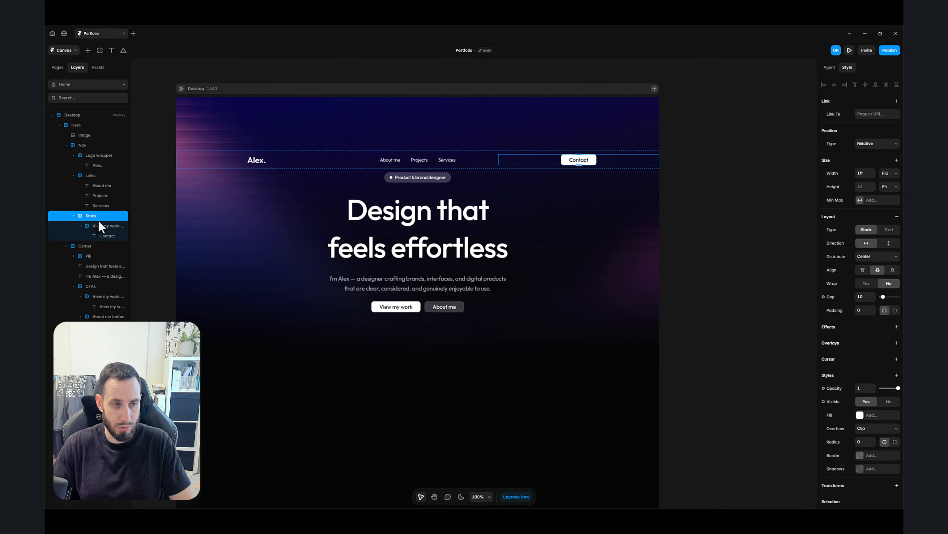
pyautogui.doubleClick(93, 216)
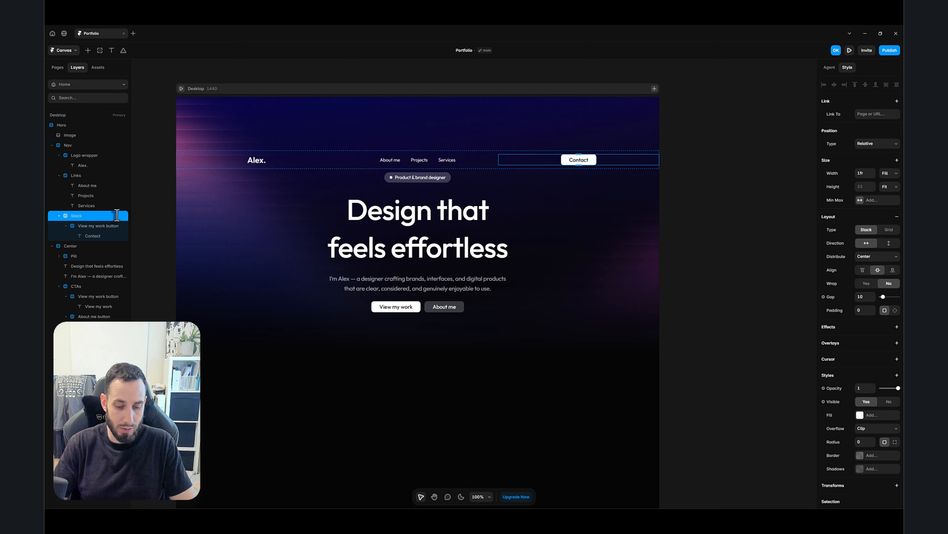
pyautogui.write('Con')
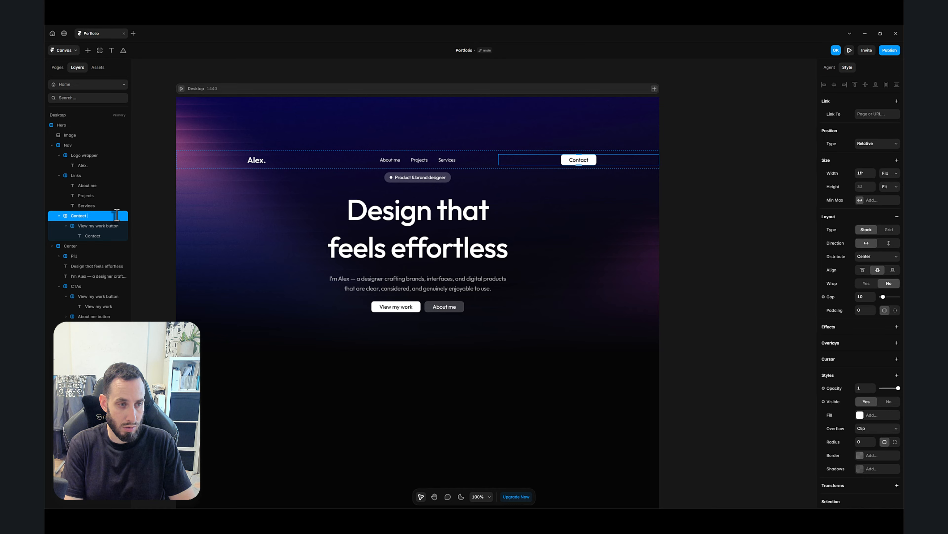
pyautogui.write('tact wrapper')
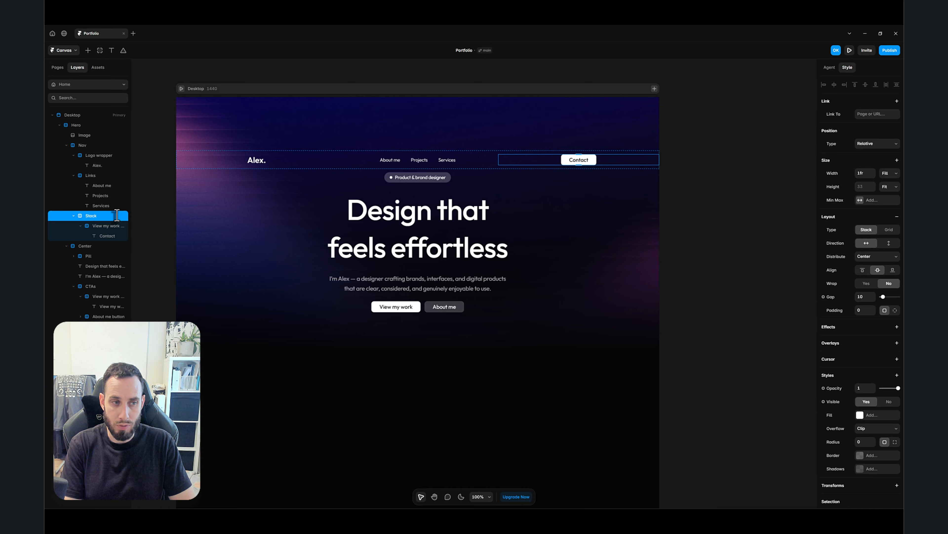
# - Rename the pasted button layer to Contact button
pyautogui.click(88, 226)
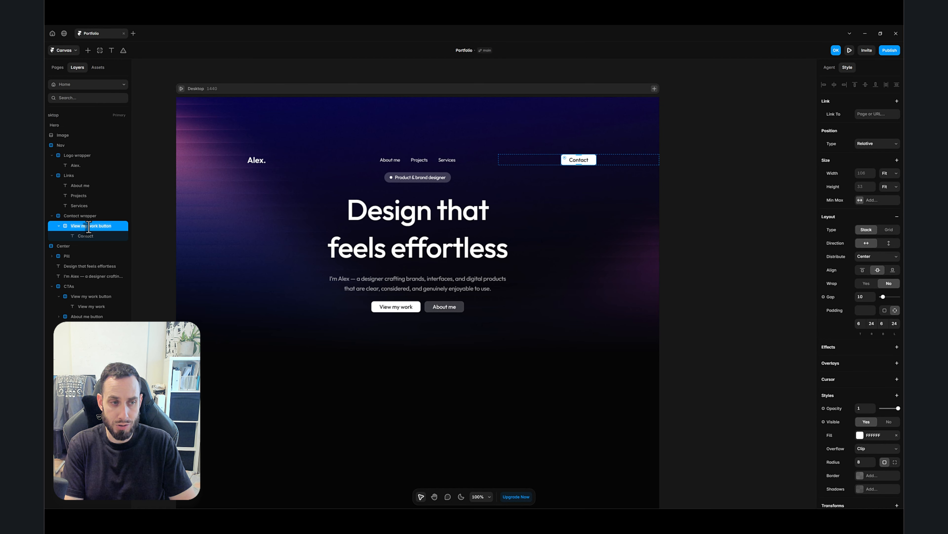
pyautogui.write('C')
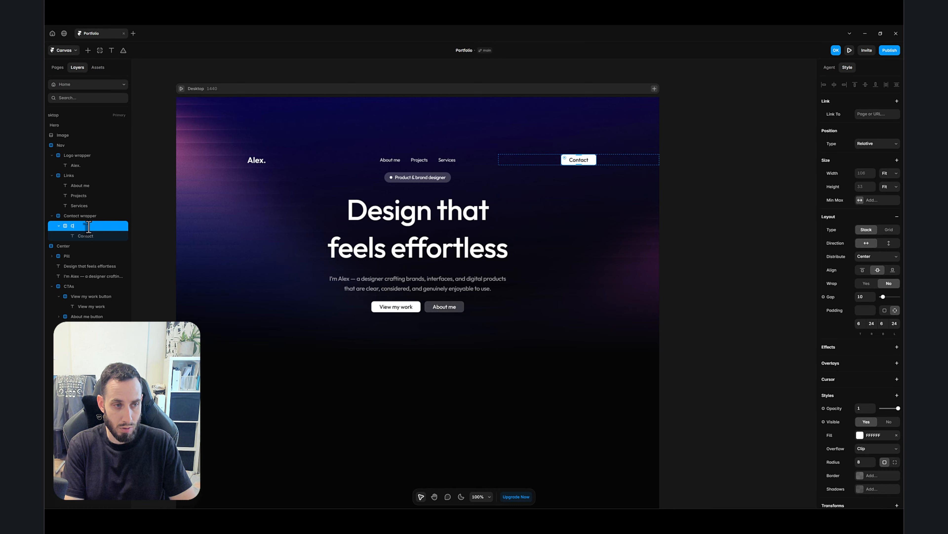
pyautogui.write('ontact butt')
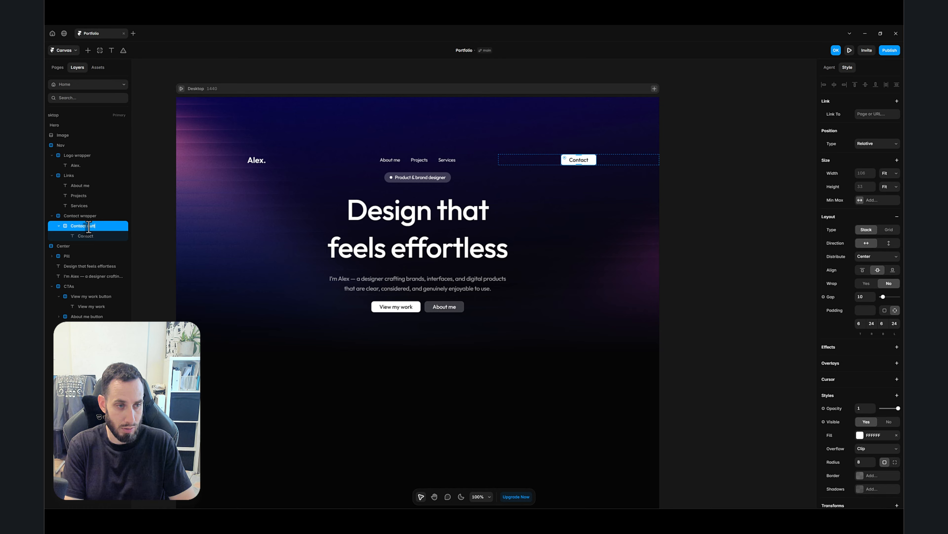
pyautogui.write('on')
pyautogui.press('Return')
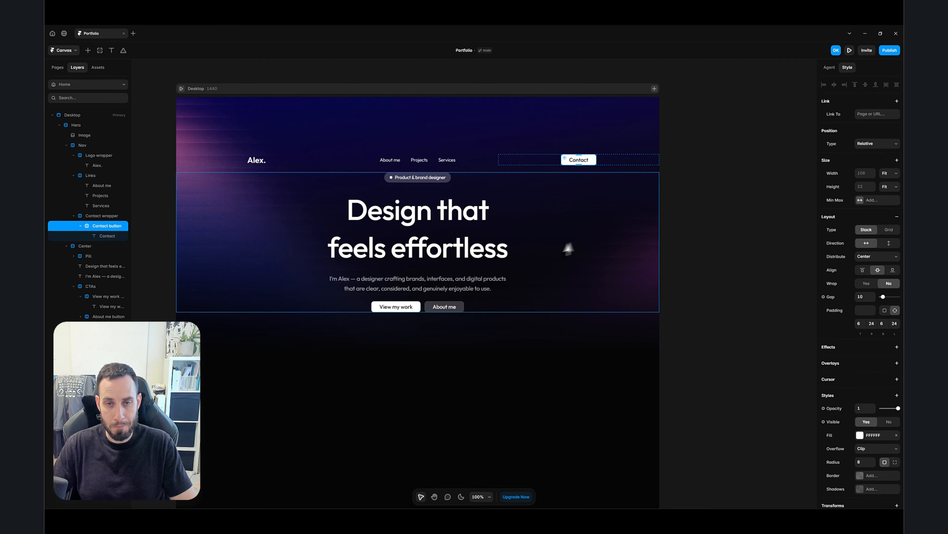
# - Set the Contact wrapper's distribution to End so the button aligns to the right
pyautogui.click(636, 164)
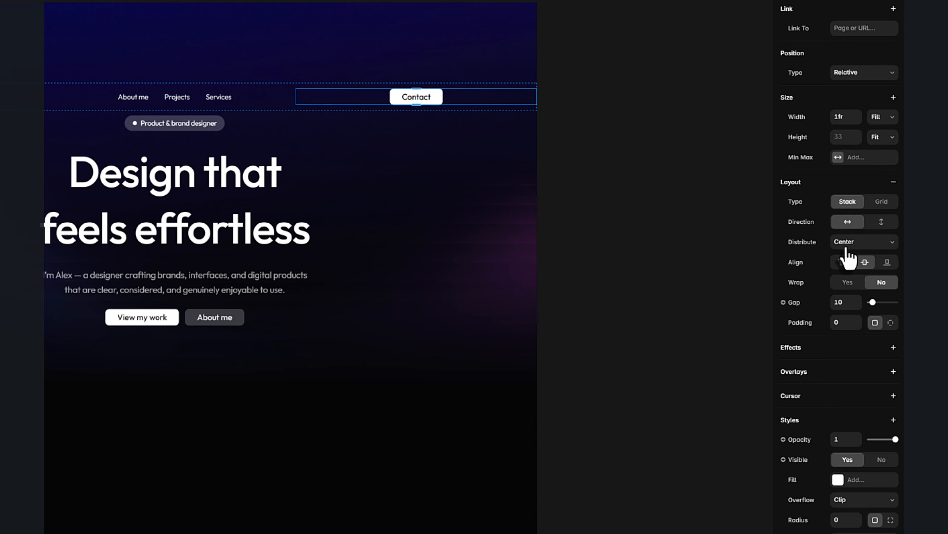
pyautogui.click(847, 247)
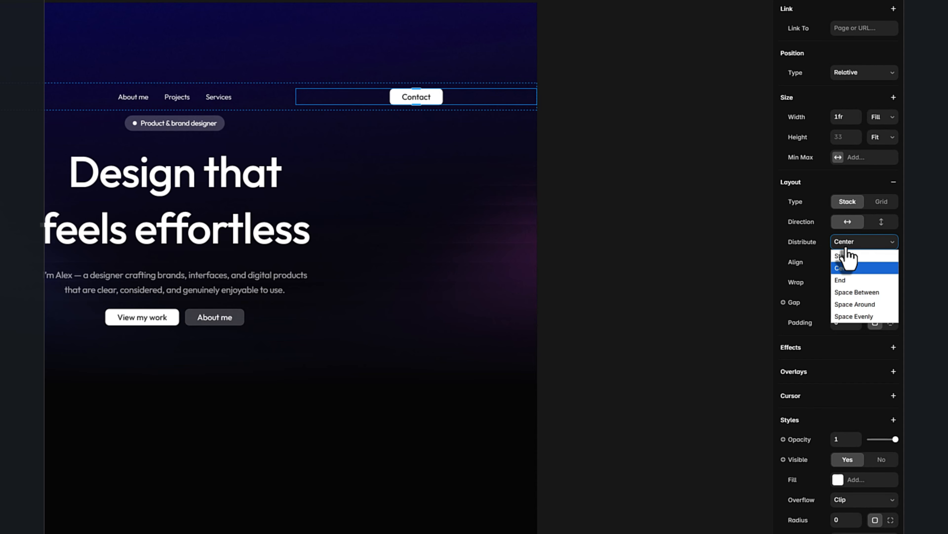
pyautogui.click(850, 280)
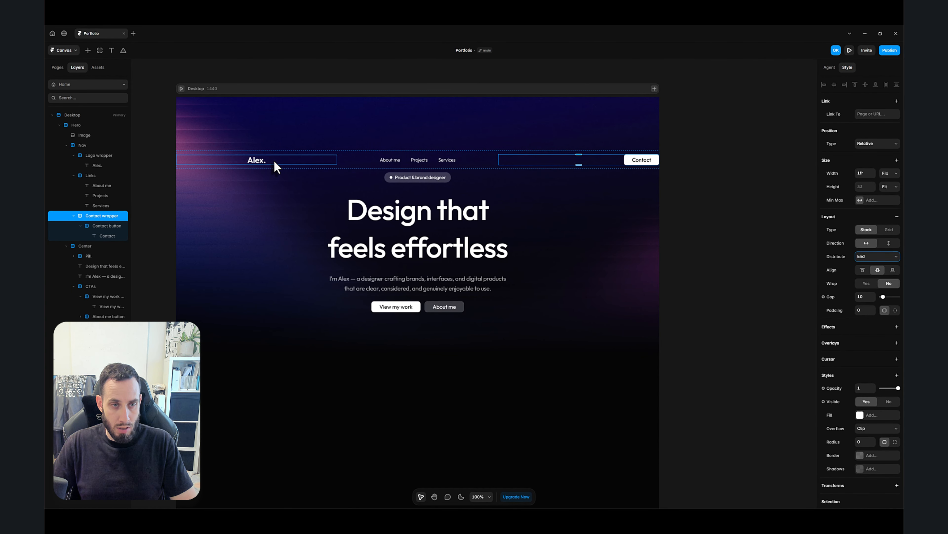
# - Set the Logo wrapper's distribution to Start so the Alex. logo aligns left
pyautogui.click(274, 161)
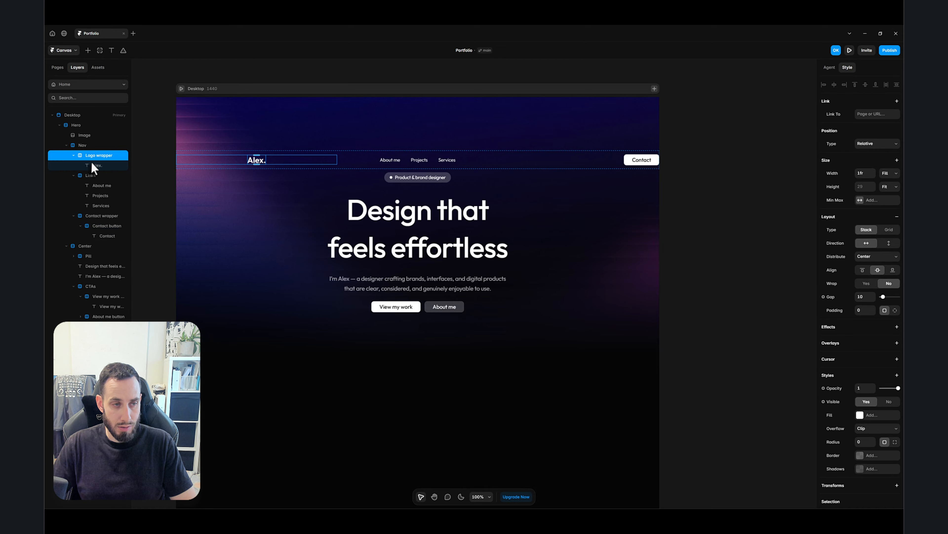
pyautogui.click(873, 260)
pyautogui.click(868, 266)
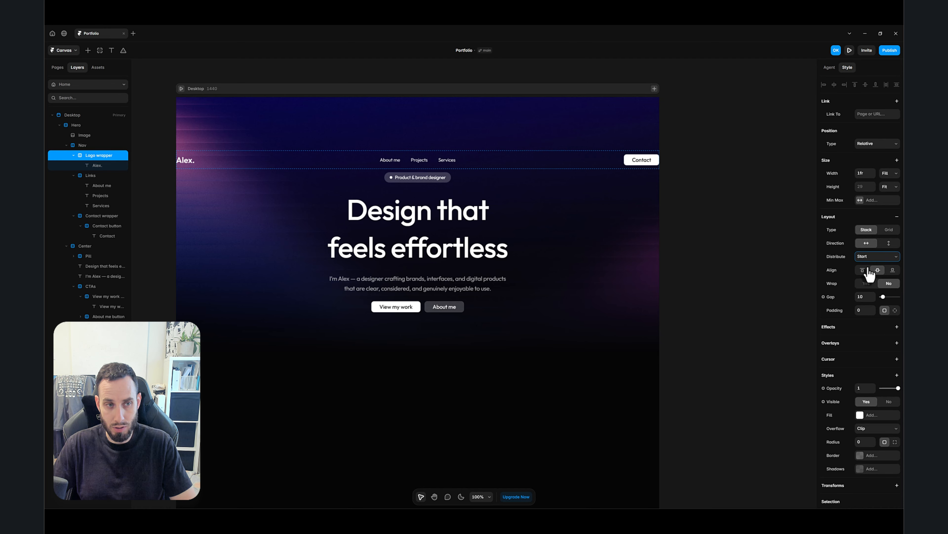
pyautogui.click(705, 298)
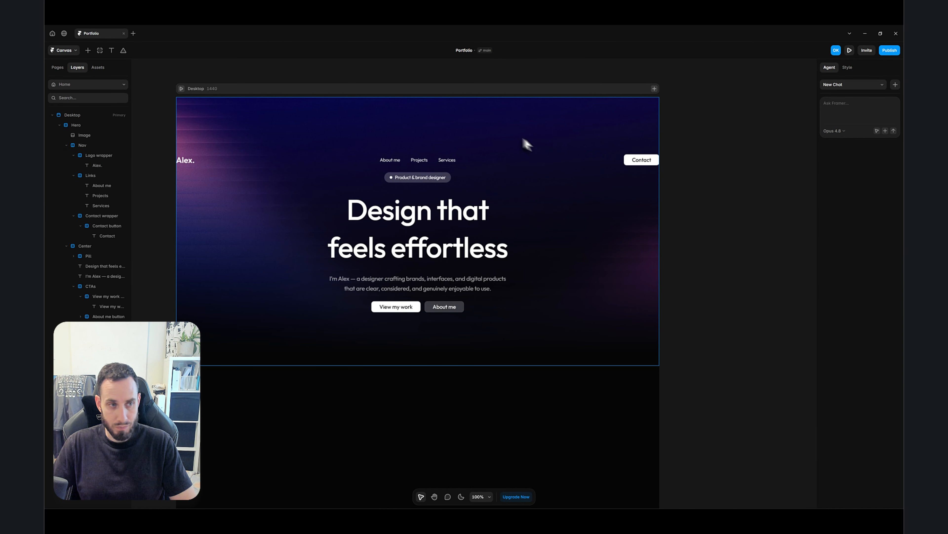
# - Set the Hero stack's distribution to Space Between so the navigation moves to the top
pyautogui.click(66, 144)
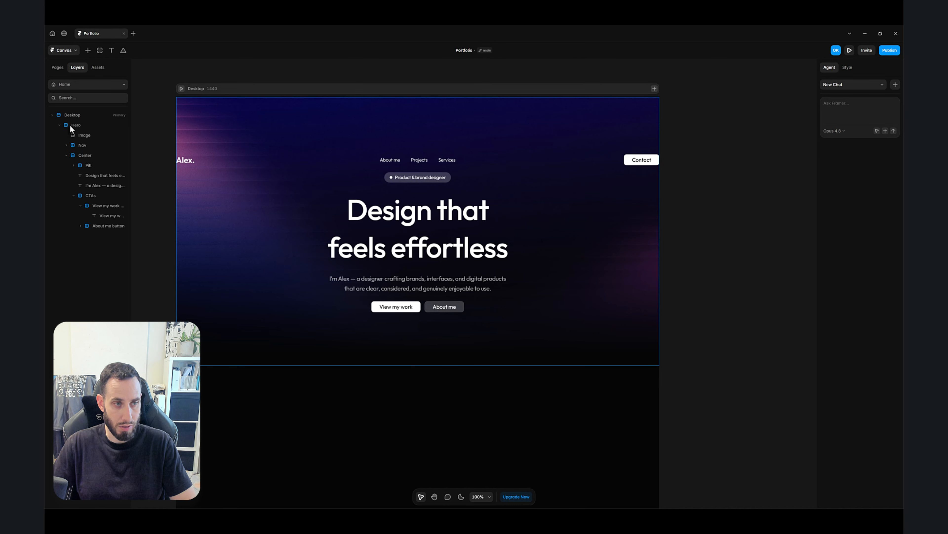
pyautogui.click(70, 125)
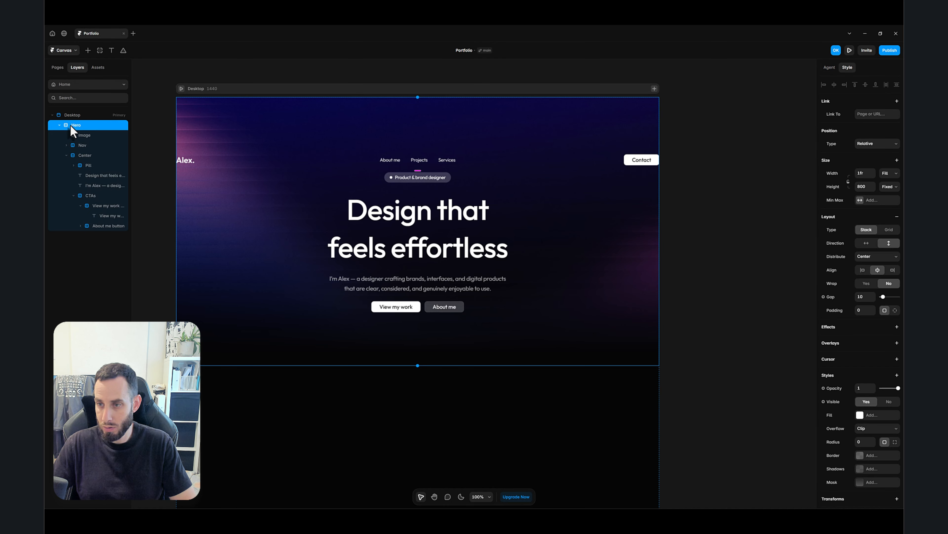
pyautogui.click(863, 258)
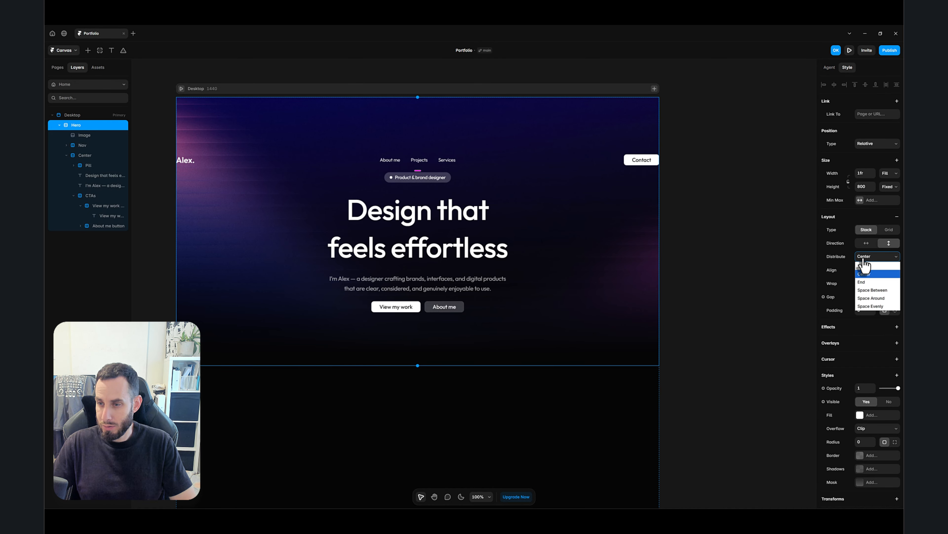
pyautogui.click(873, 290)
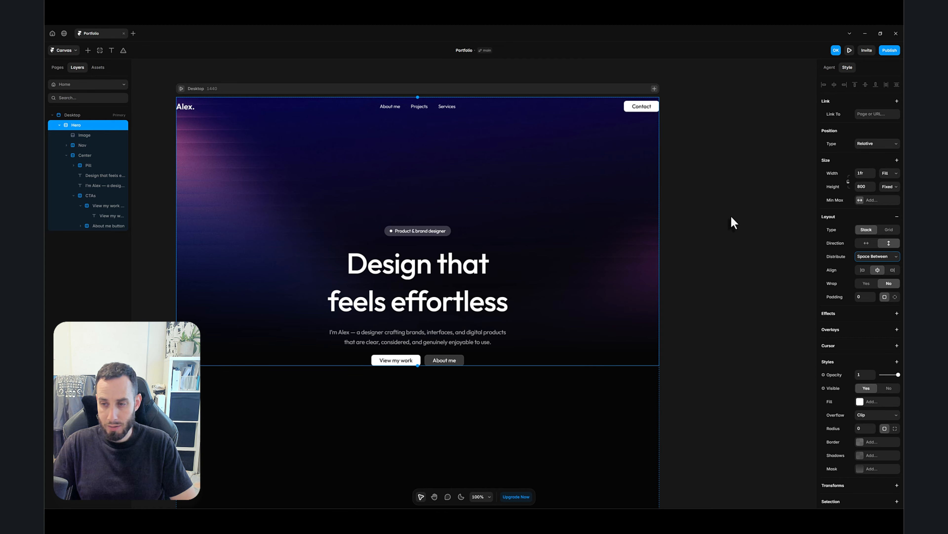
pyautogui.click(688, 232)
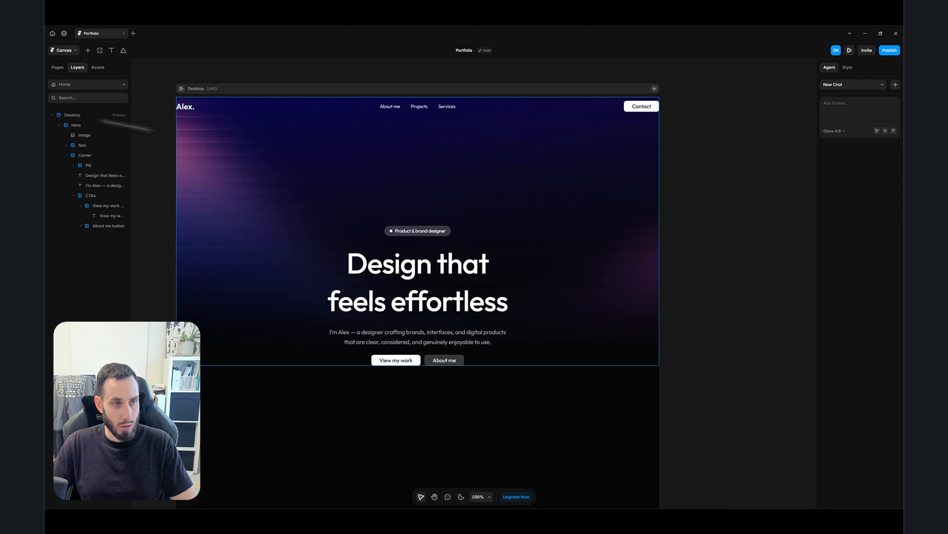
# - Give the Hero individual padding of 16 top, 80 right, 32 bottom and 80 left
pyautogui.click(69, 124)
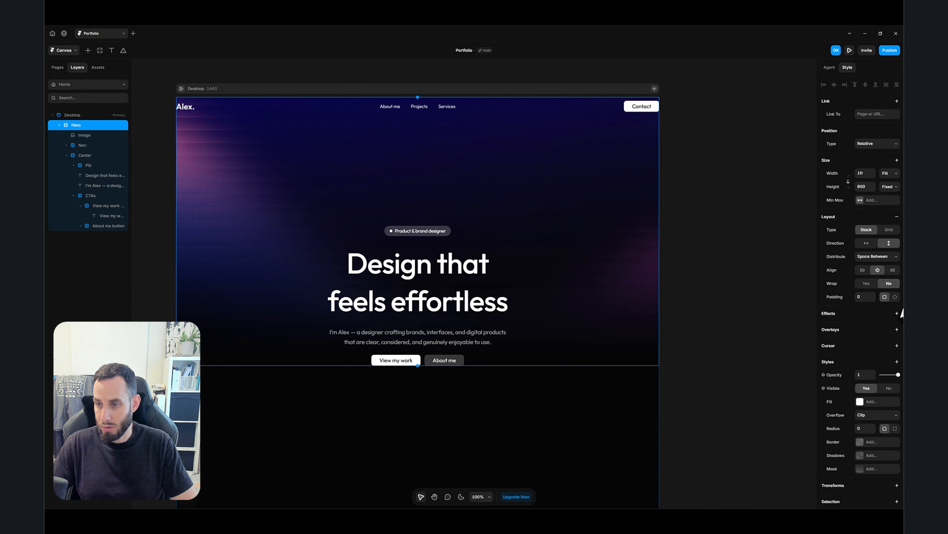
pyautogui.click(891, 314)
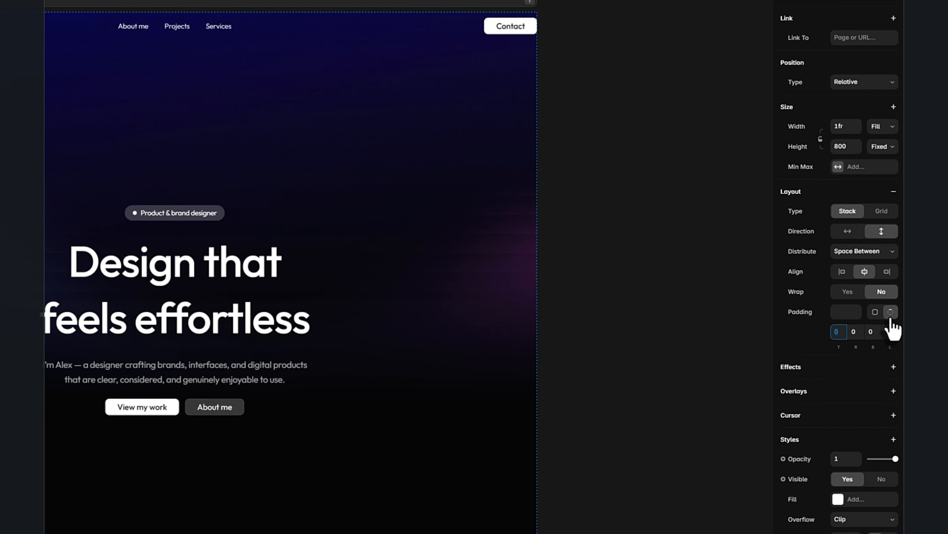
pyautogui.write('16')
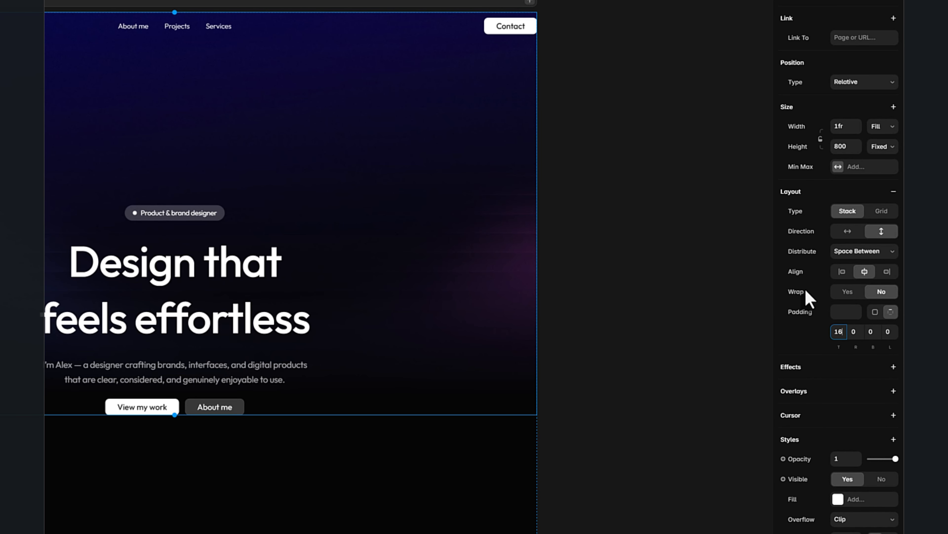
pyautogui.press('Return')
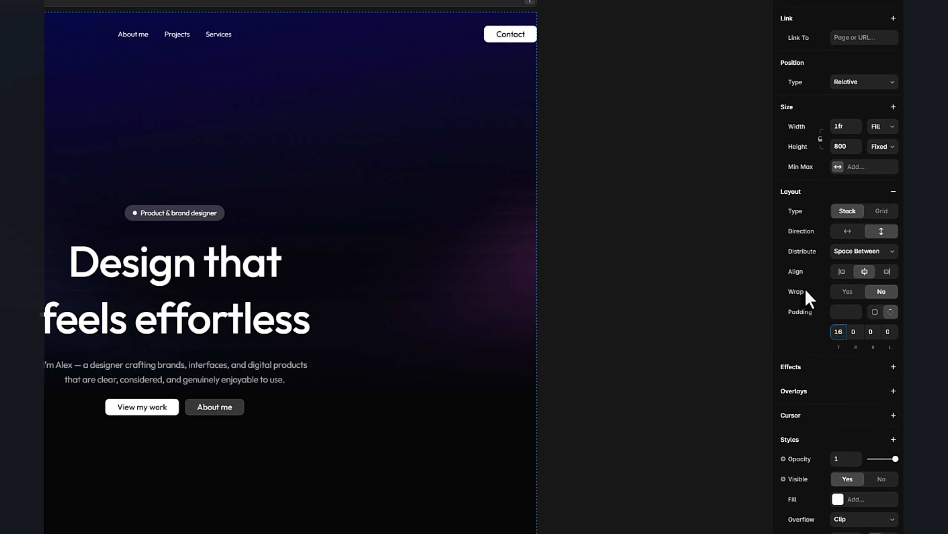
pyautogui.click(855, 332)
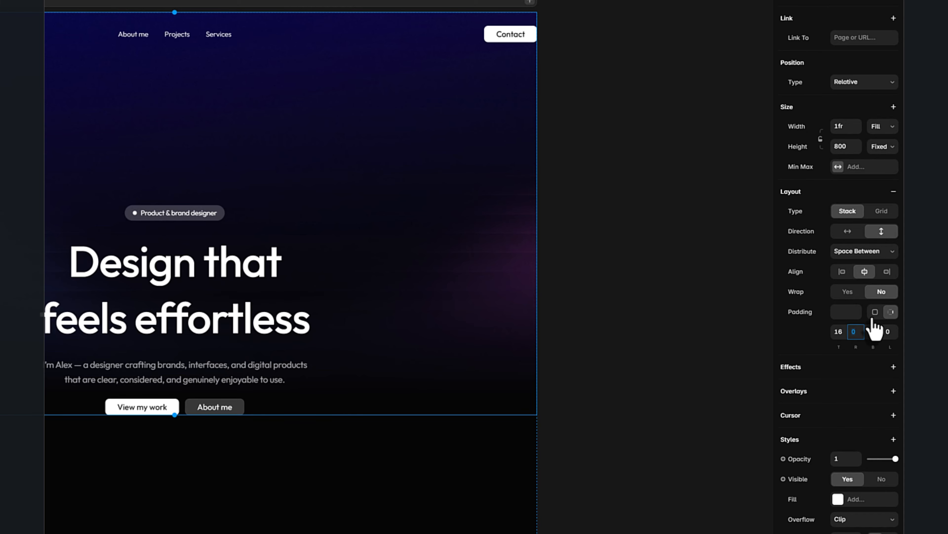
pyautogui.press('Tab')
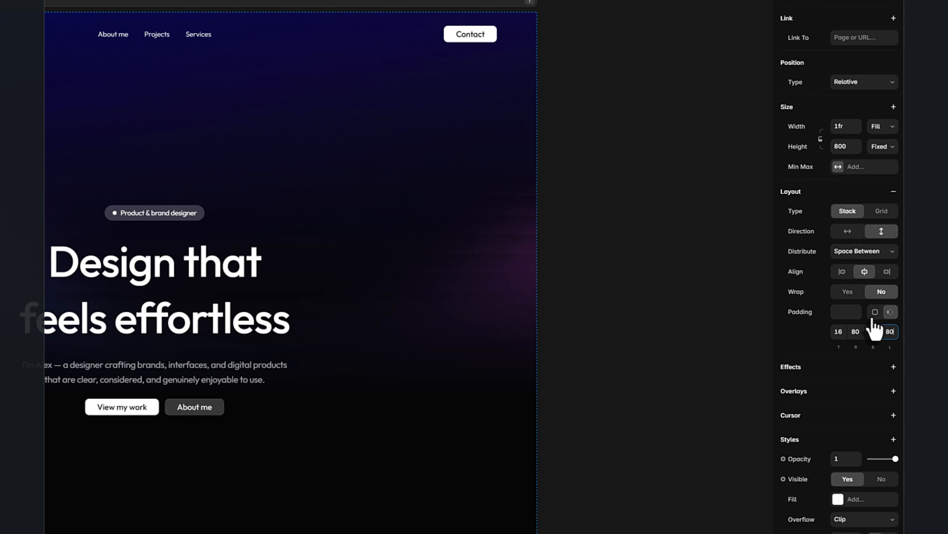
pyautogui.press('Return')
pyautogui.click(873, 331)
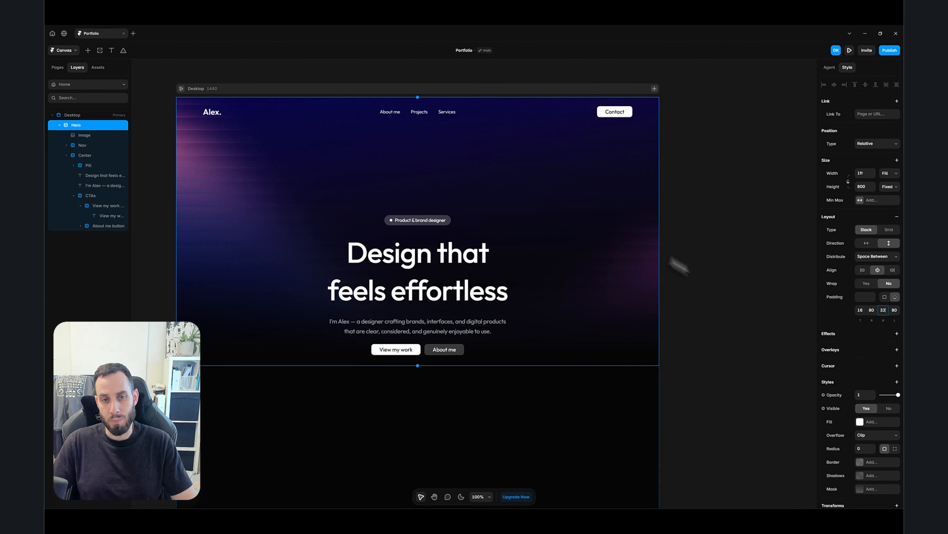
pyautogui.click(709, 283)
# - Draw a frame about 1382 by 69 across the hero and move it directly into the Hero stack
pyautogui.click(544, 265)
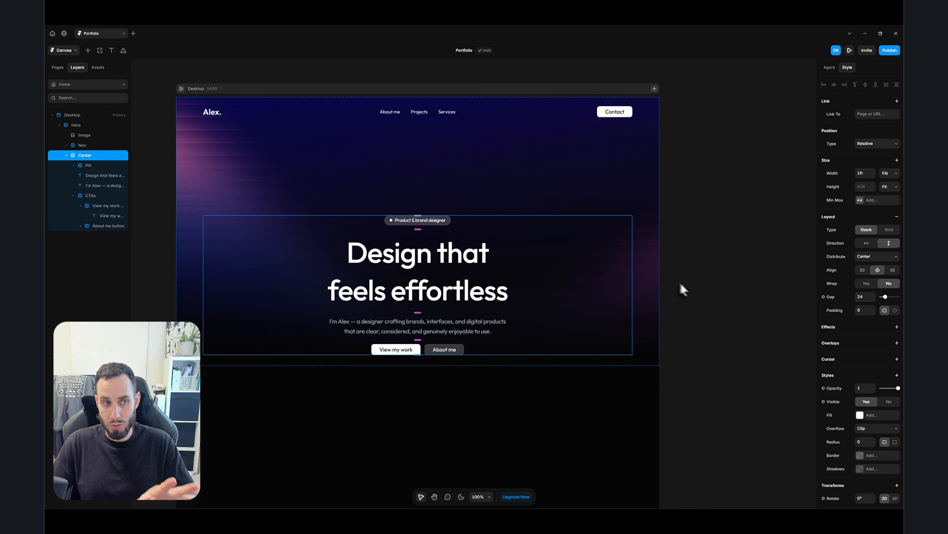
pyautogui.click(700, 293)
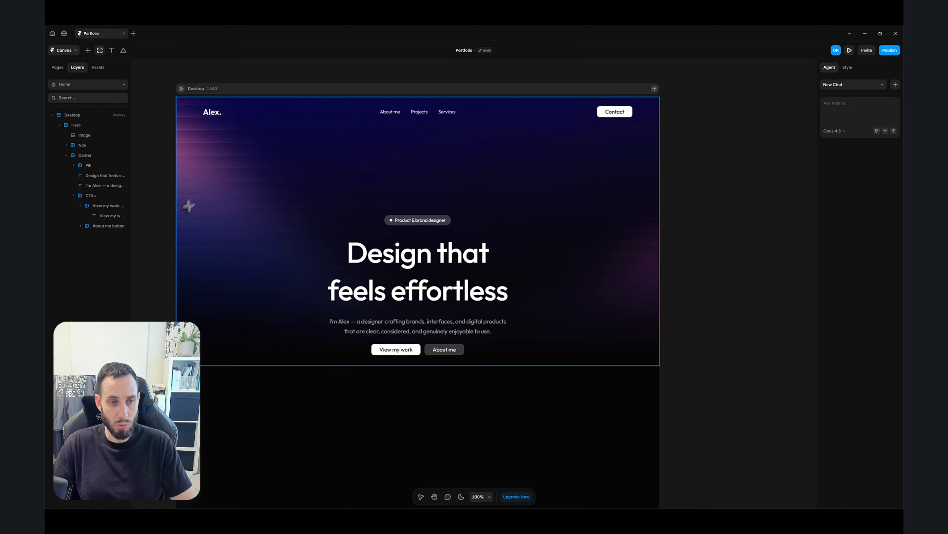
pyautogui.moveTo(185, 189)
pyautogui.mouseDown()
pyautogui.moveTo(203, 199)
pyautogui.moveTo(373, 210)
pyautogui.moveTo(648, 211)
pyautogui.mouseUp()
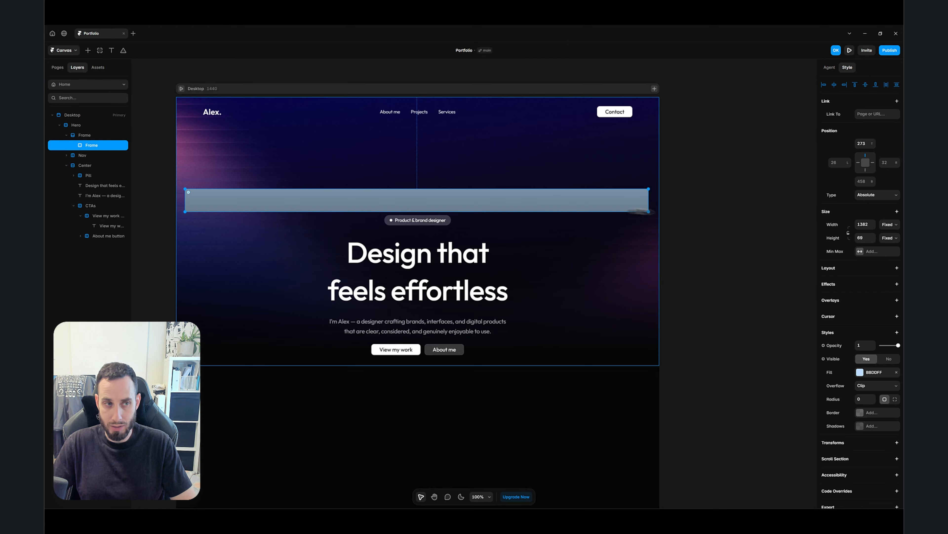
pyautogui.moveTo(86, 141)
pyautogui.mouseDown()
pyautogui.moveTo(83, 129)
pyautogui.moveTo(80, 139)
pyautogui.mouseUp()
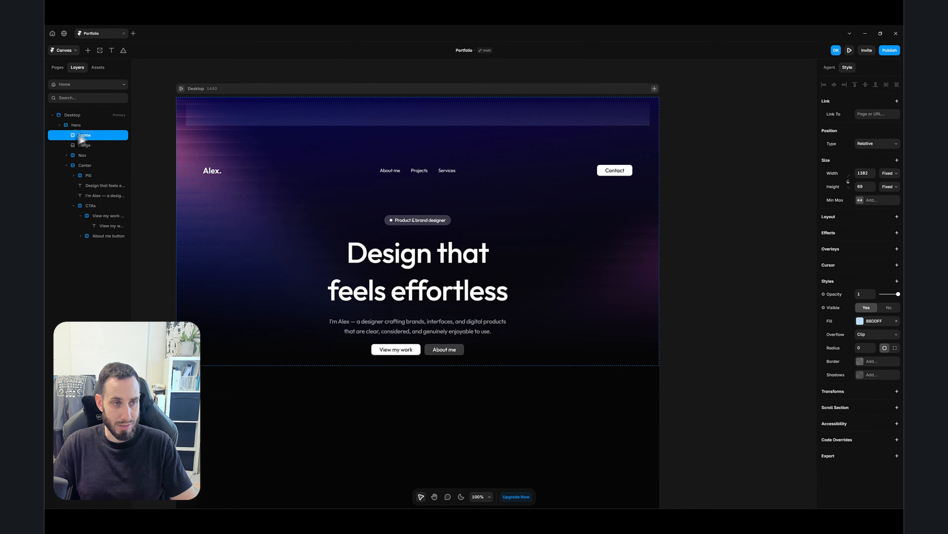
# - Reorder the Hero's layers so Image is first and the new frame sits last, below Center
pyautogui.click(66, 165)
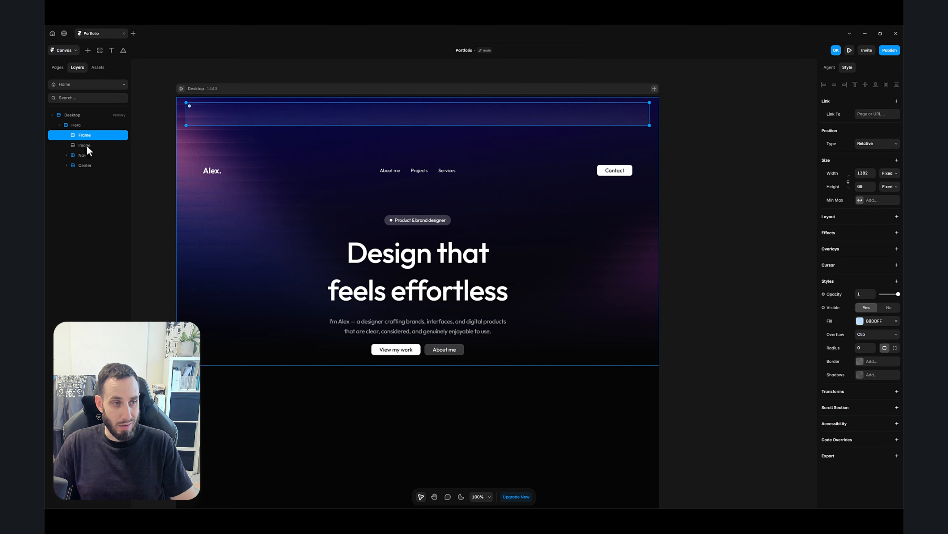
pyautogui.moveTo(86, 145); pyautogui.dragTo(87, 131)
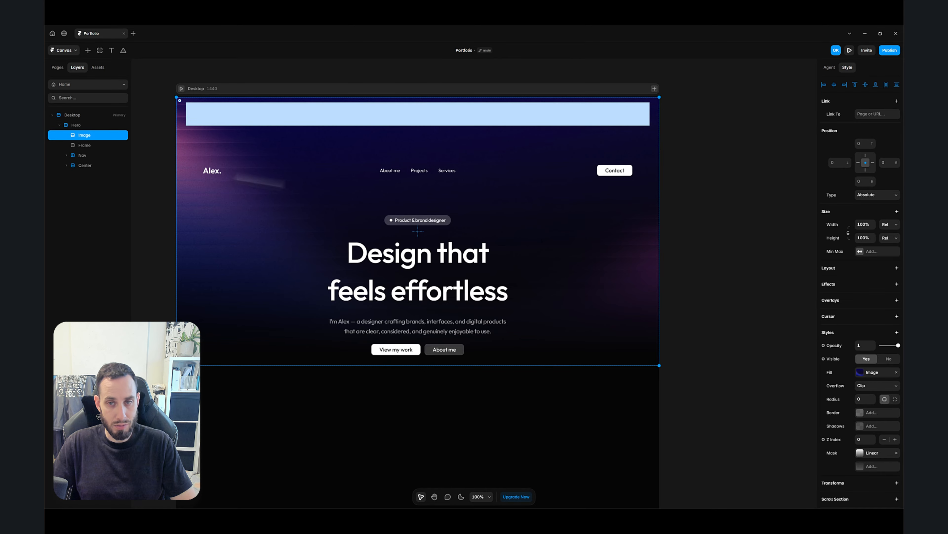
pyautogui.click(615, 122)
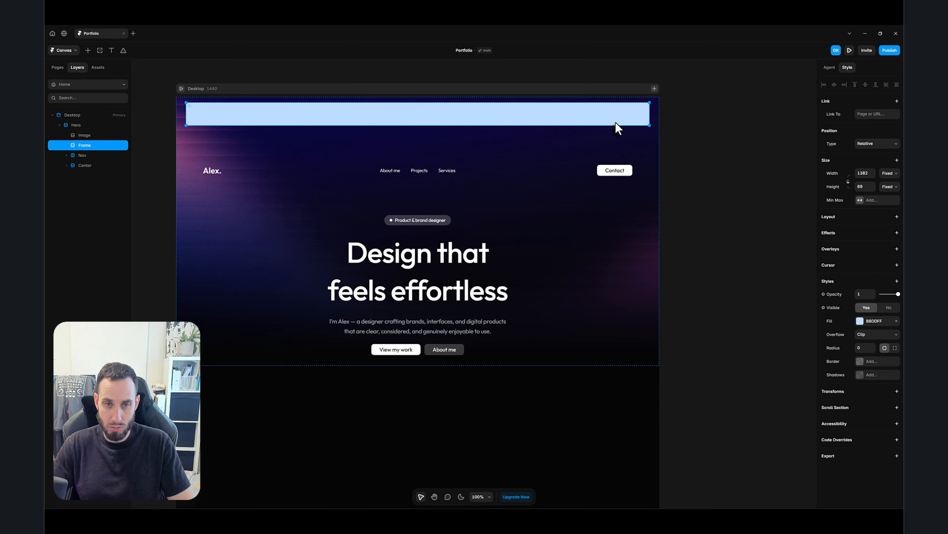
pyautogui.press('Down')
pyautogui.press('Down')
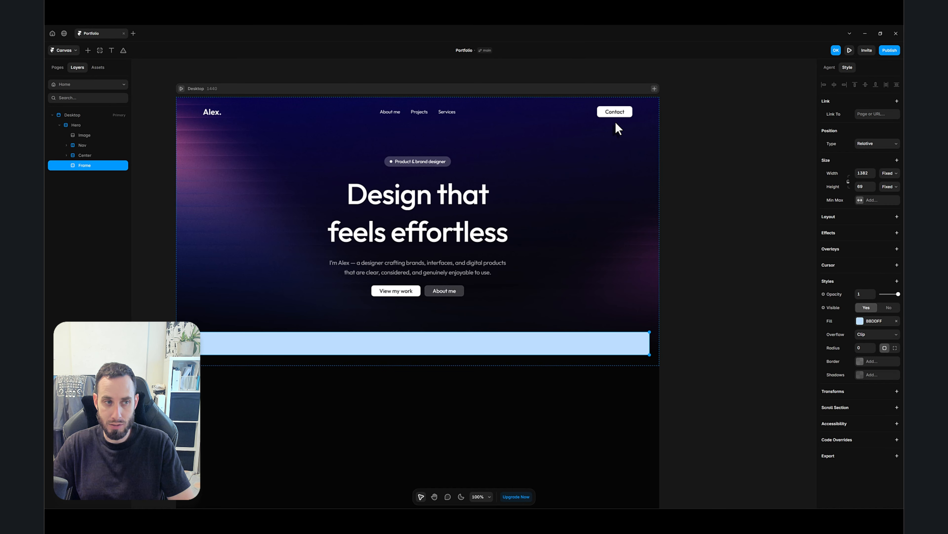
pyautogui.click(714, 228)
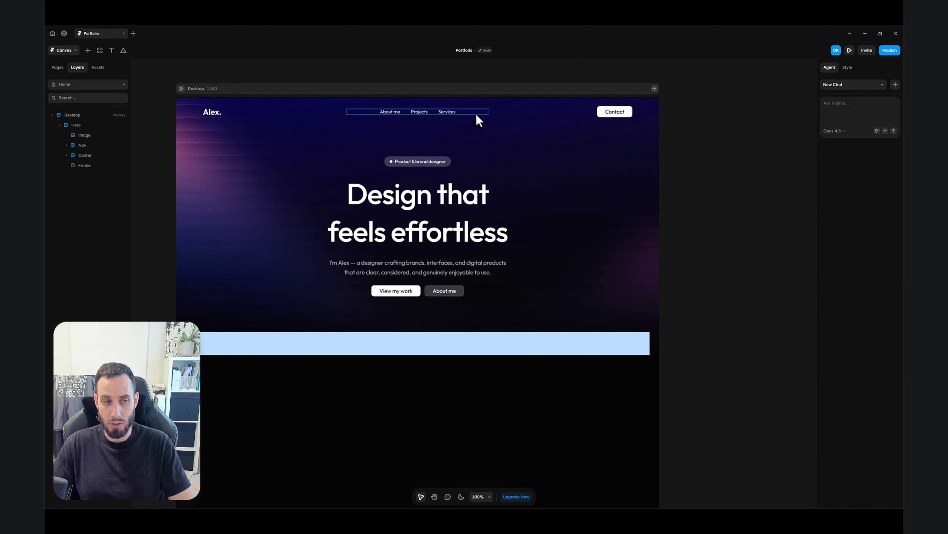
# - Set the Nav stack's height to Fit
pyautogui.click(524, 120)
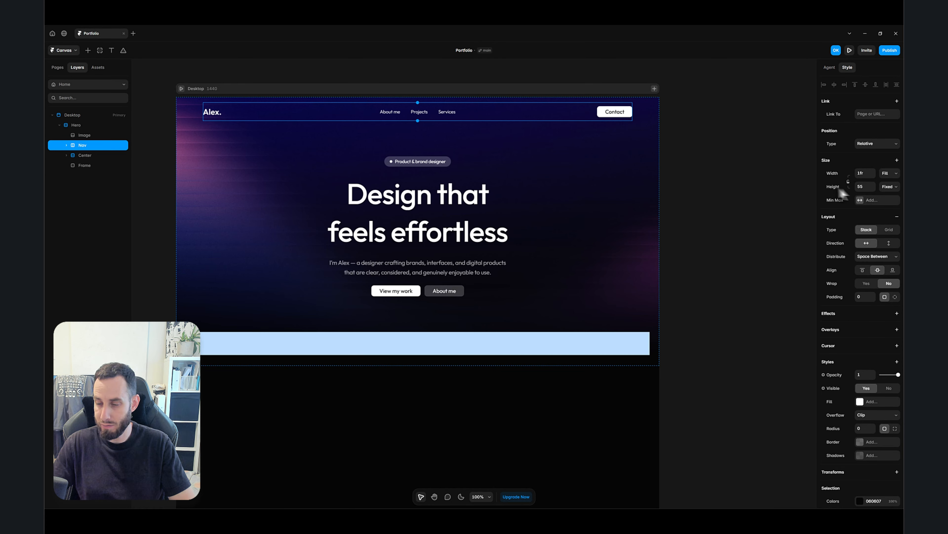
pyautogui.click(890, 186)
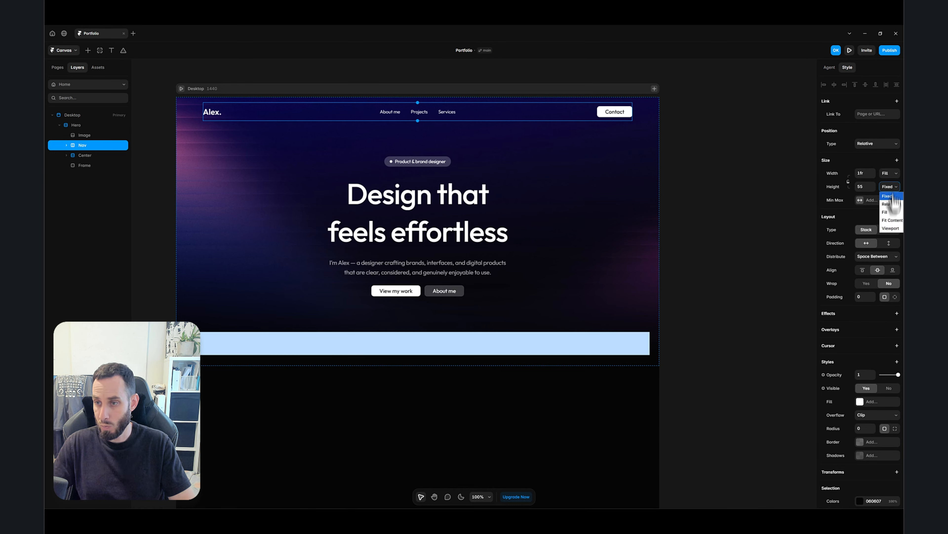
pyautogui.click(893, 221)
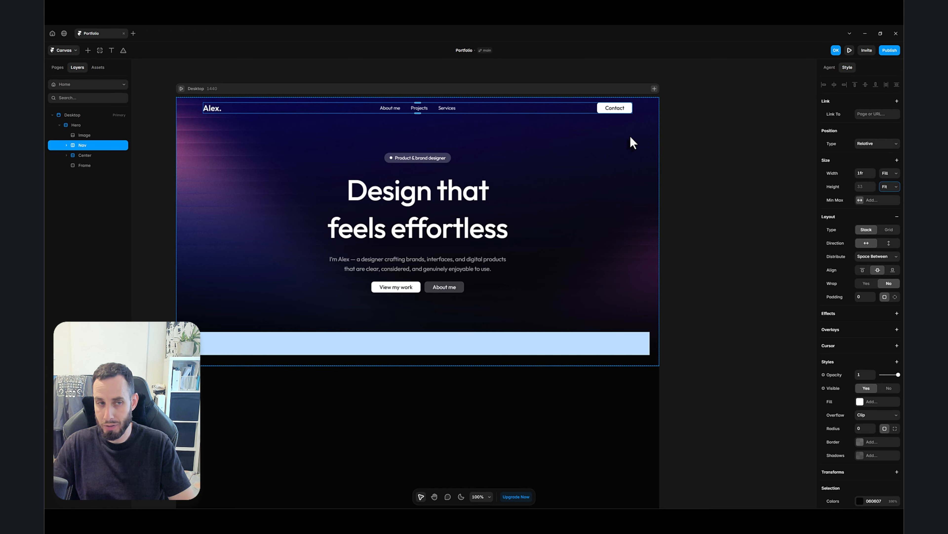
# - Set the bottom spacer frame's height to 33 and its opacity to 0
pyautogui.click(481, 349)
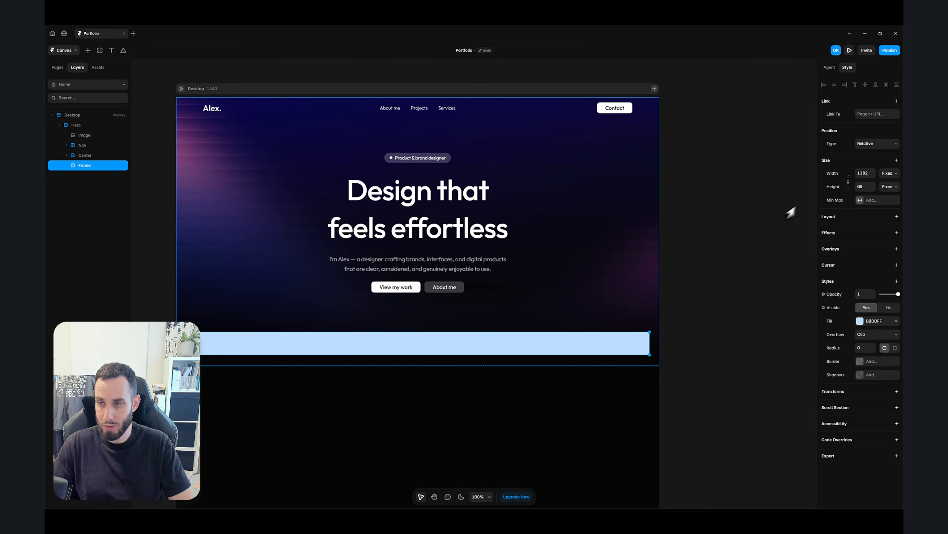
pyautogui.click(864, 186)
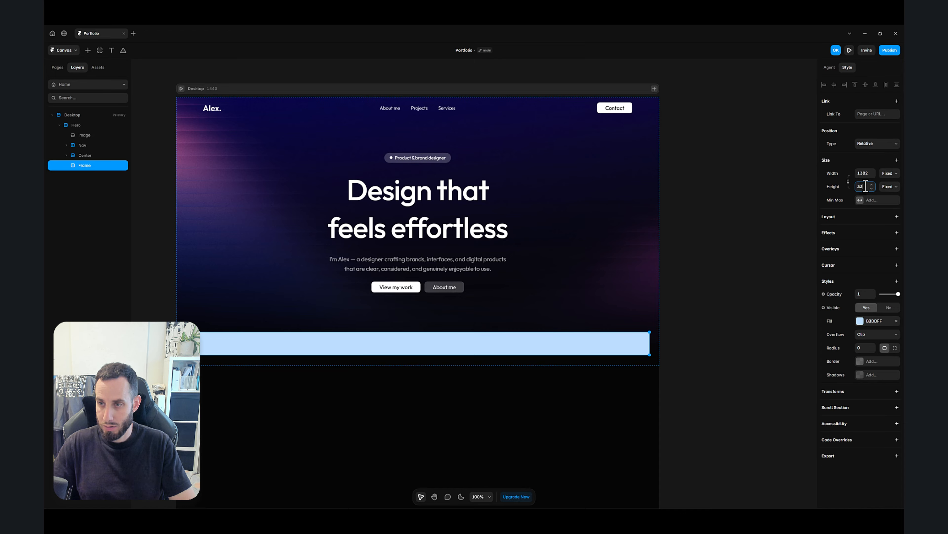
pyautogui.press('Return')
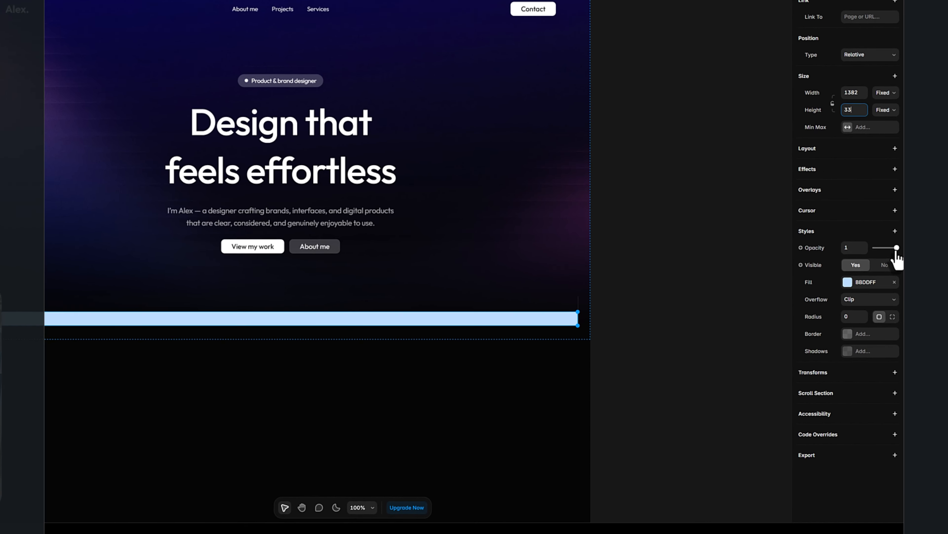
pyautogui.moveTo(897, 248); pyautogui.dragTo(821, 217)
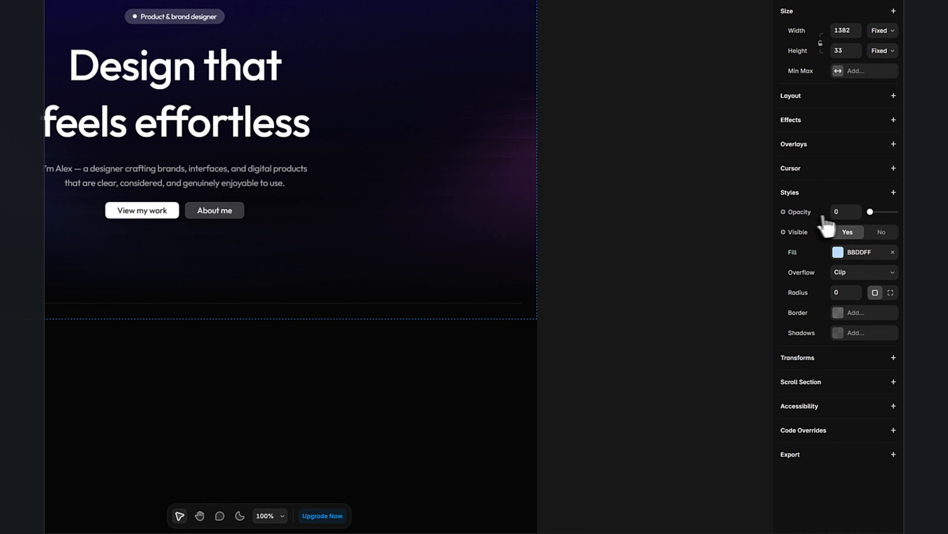